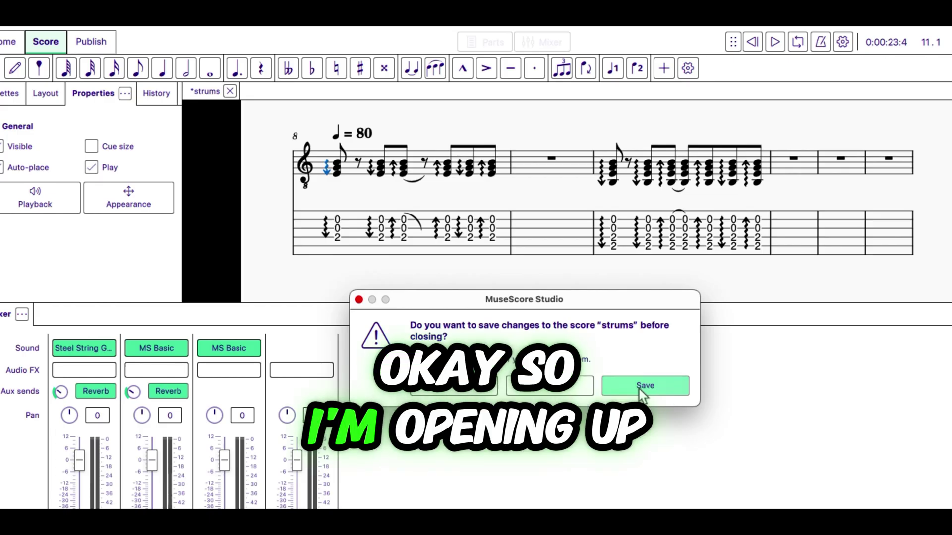
- Discard the strums score and create a new score from the Solo 'Guitar + Tablature' template
key("Escape")
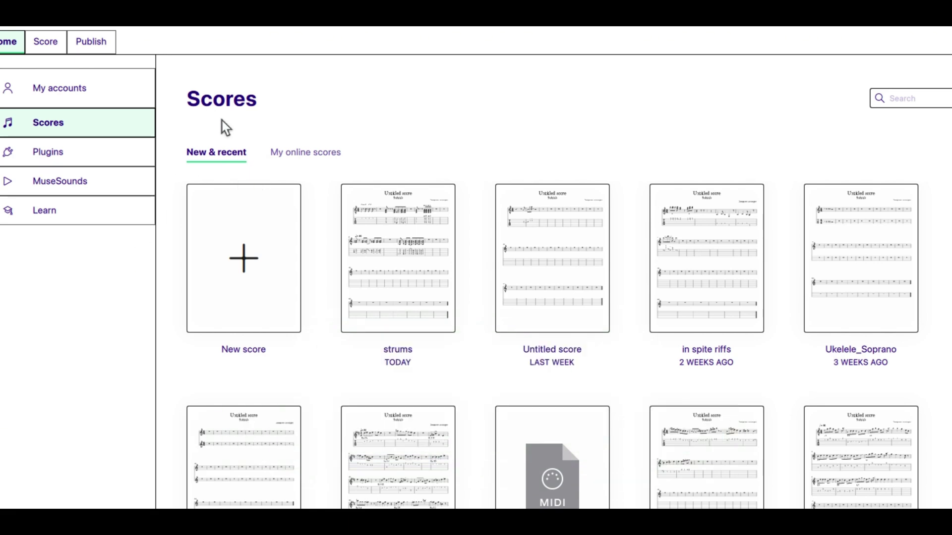
left_click(244, 261)
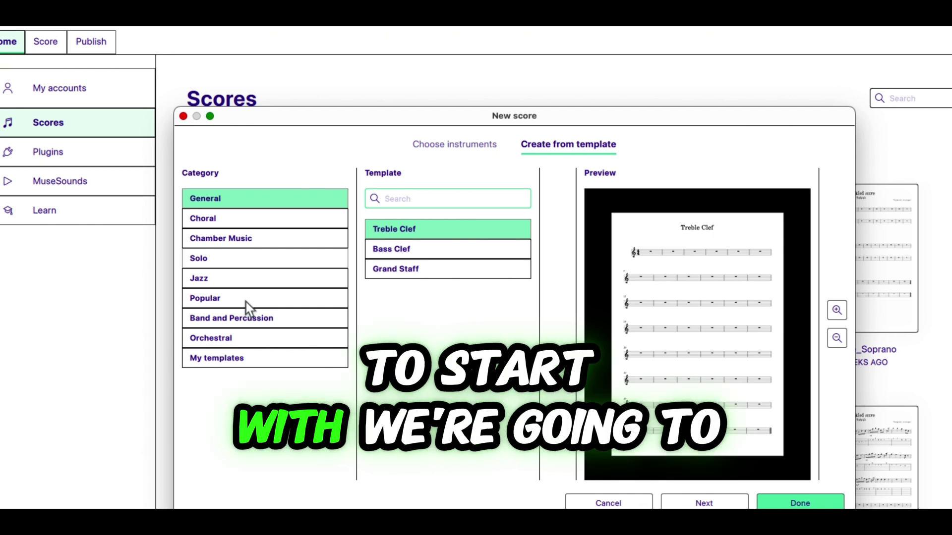
left_click(201, 263)
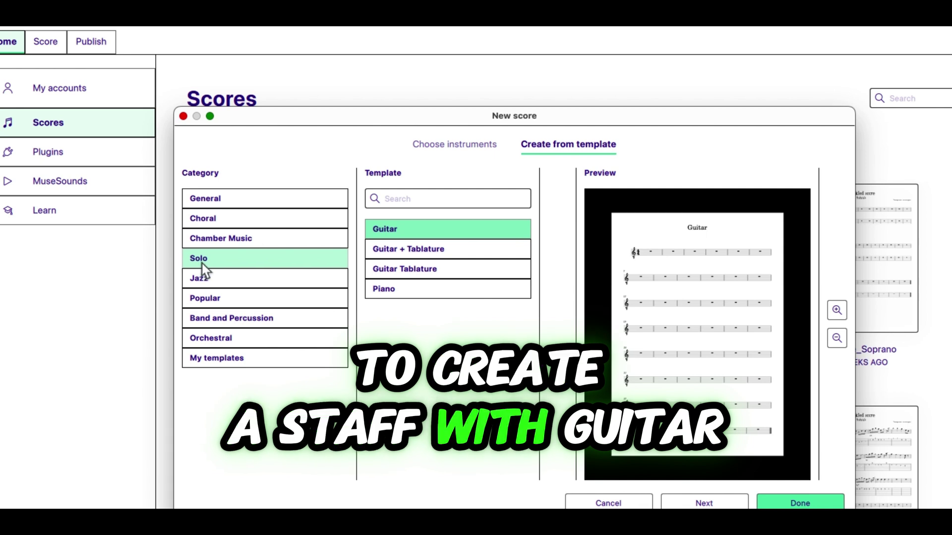
left_click(434, 251)
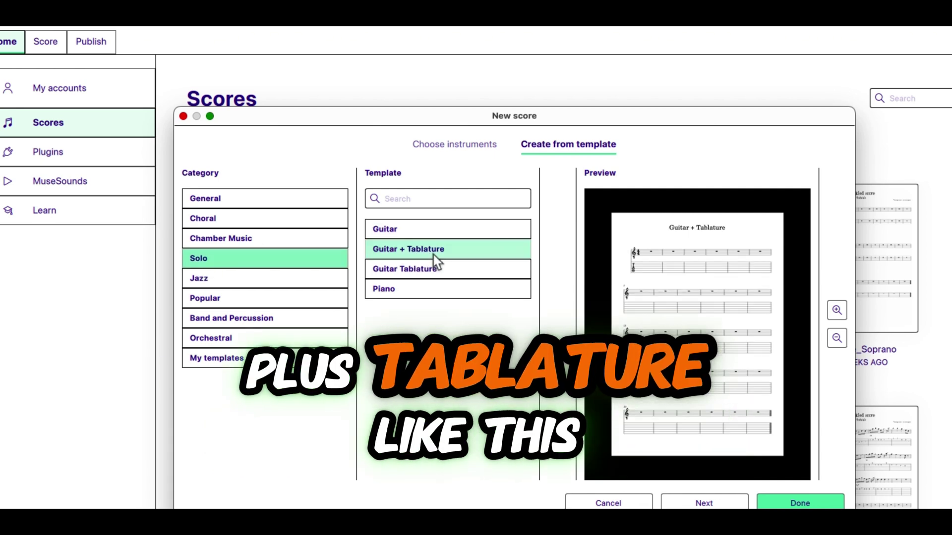
left_click(796, 502)
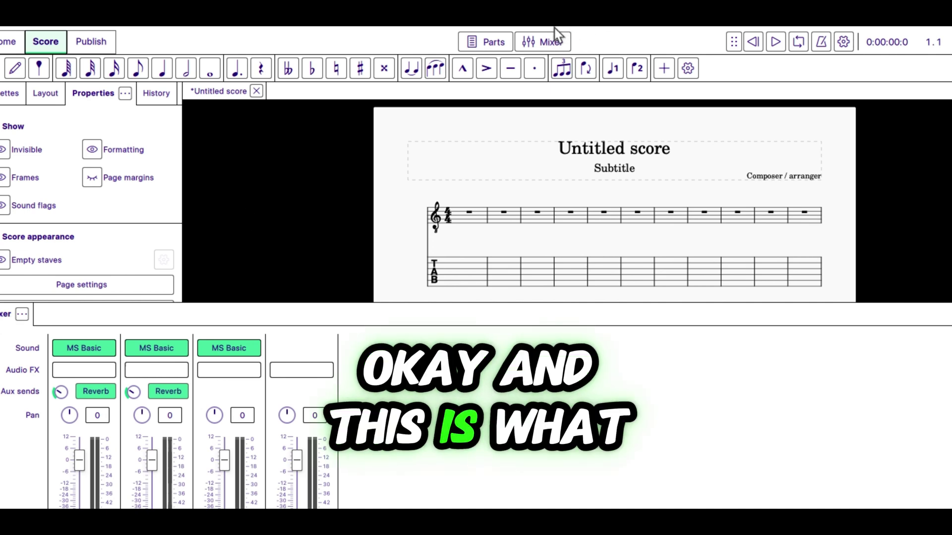
- Hide the mixer, zoom in on the score, show the palettes and collapse Articulations
left_click(547, 40)
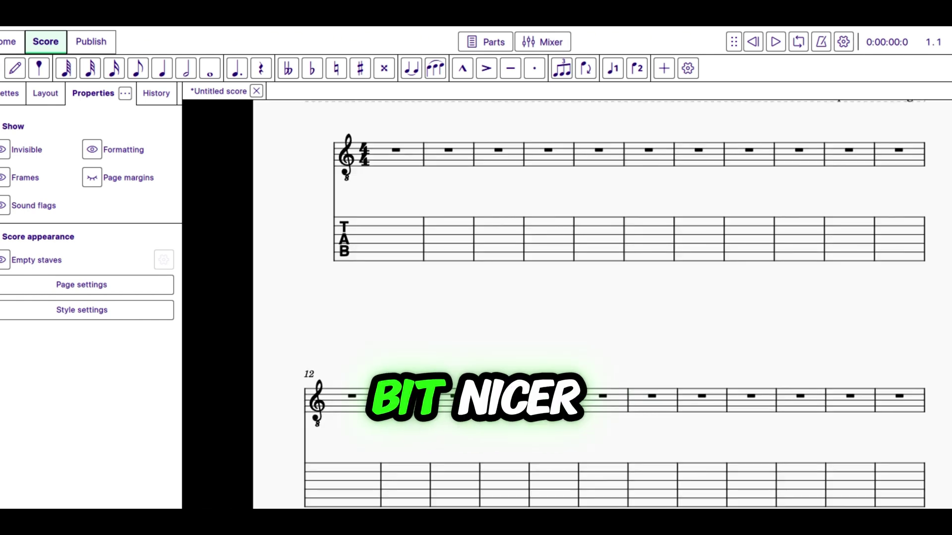
key("ctrl+plus")
key("F9")
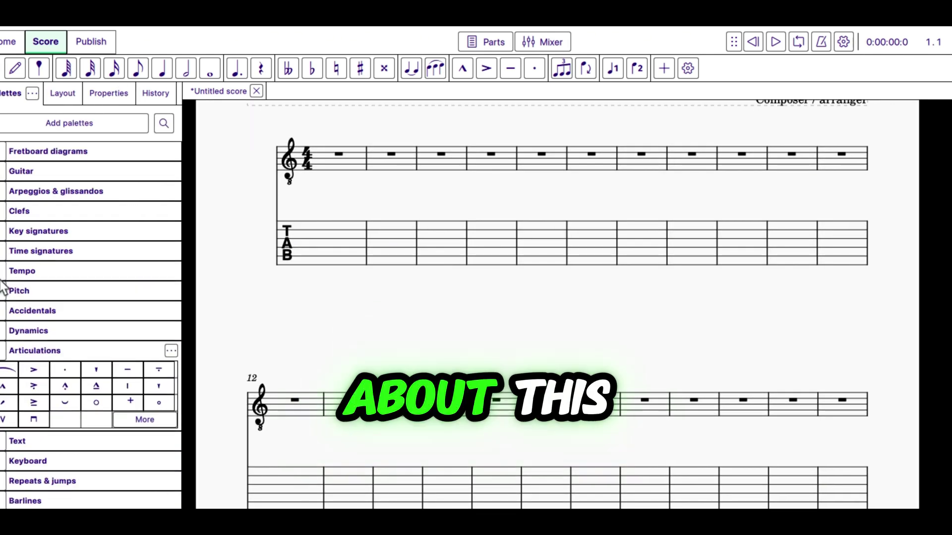
left_click(7, 351)
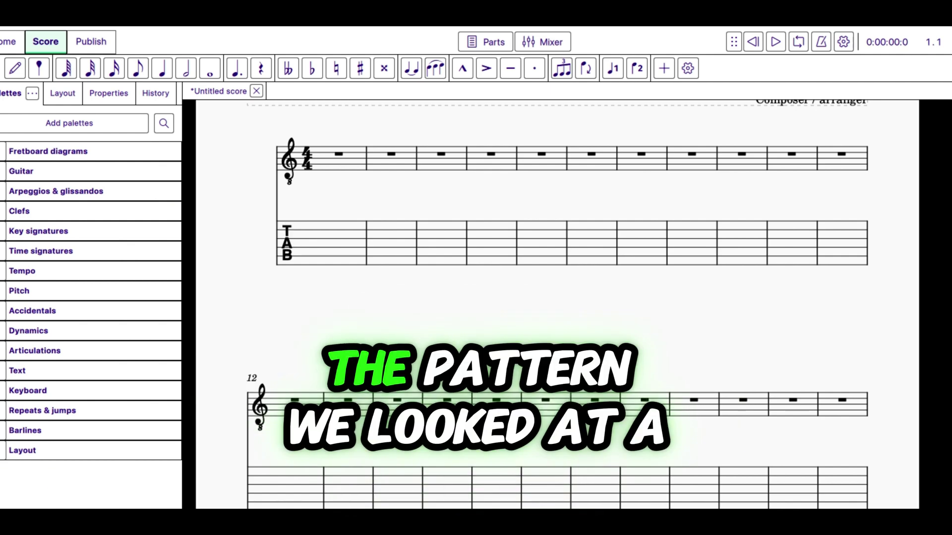
left_click(11, 26)
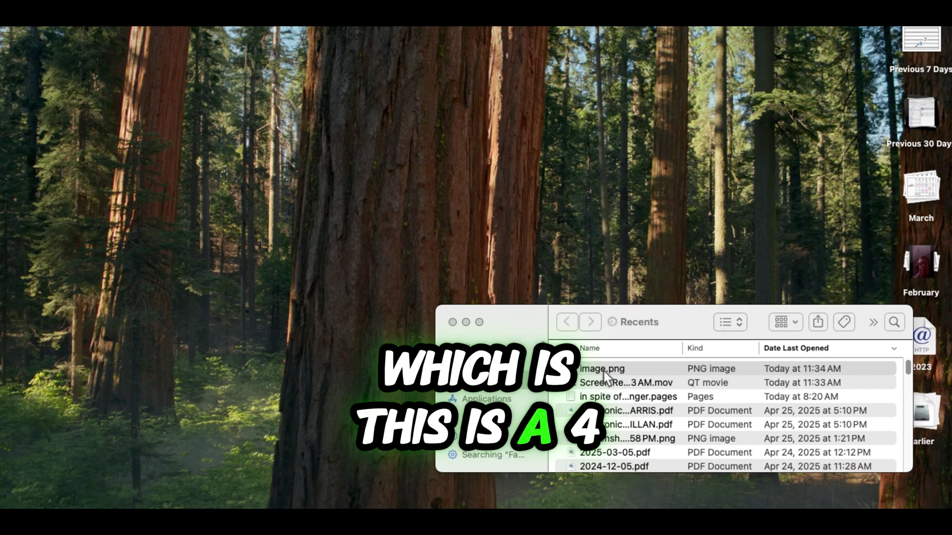
double_click(604, 370)
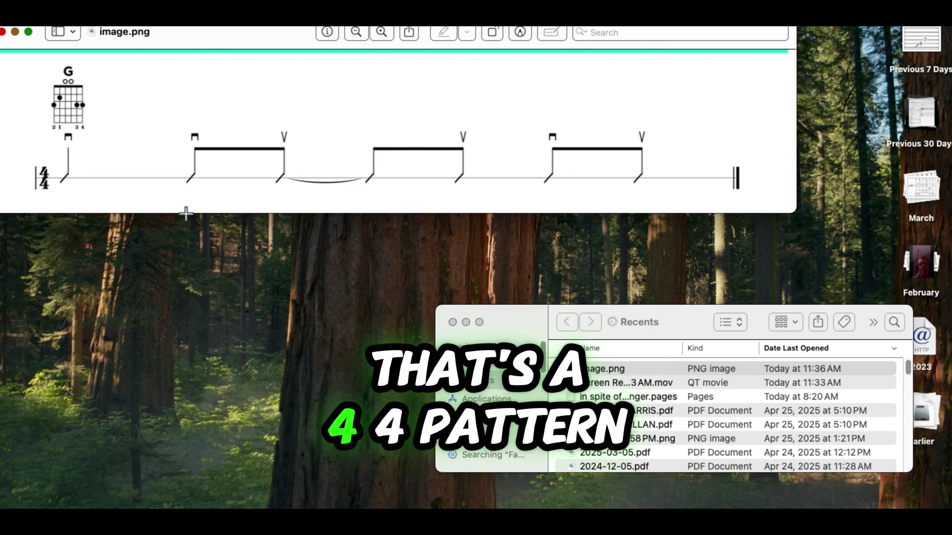
key("super+w")
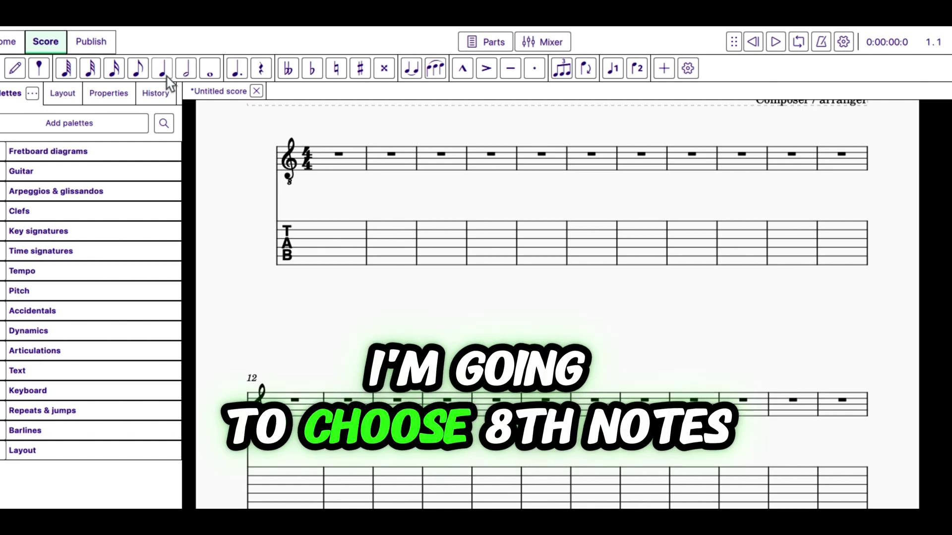
- Turn on note input with the eighth-note duration selected
left_click(14, 74)
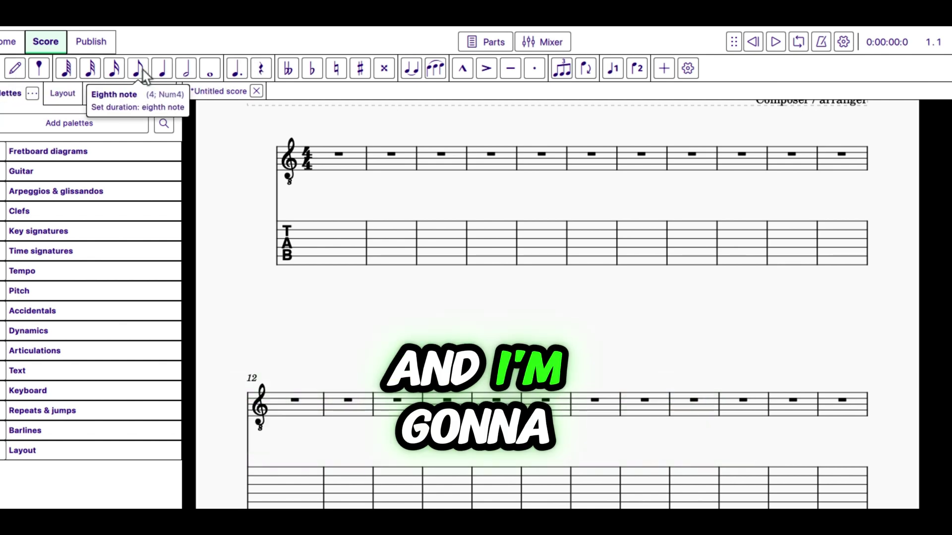
left_click(139, 69)
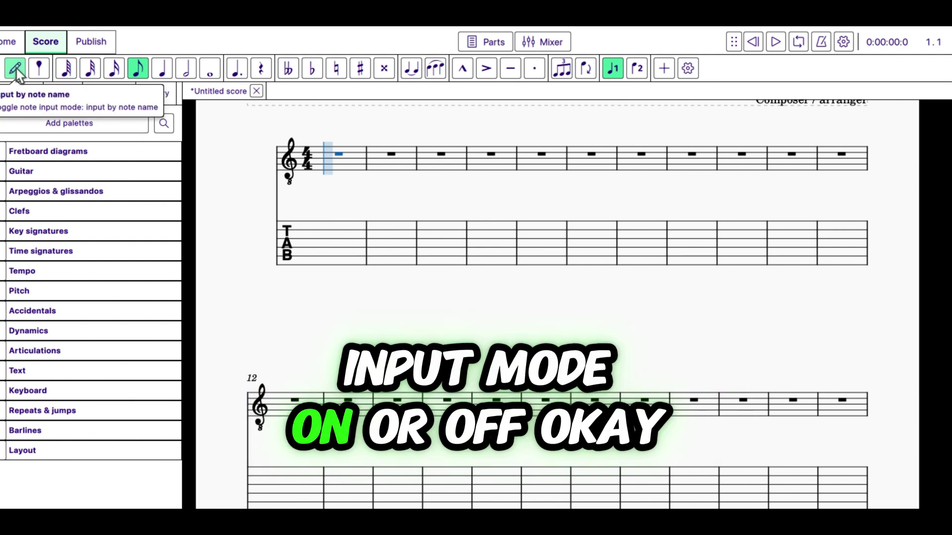
left_click(16, 70)
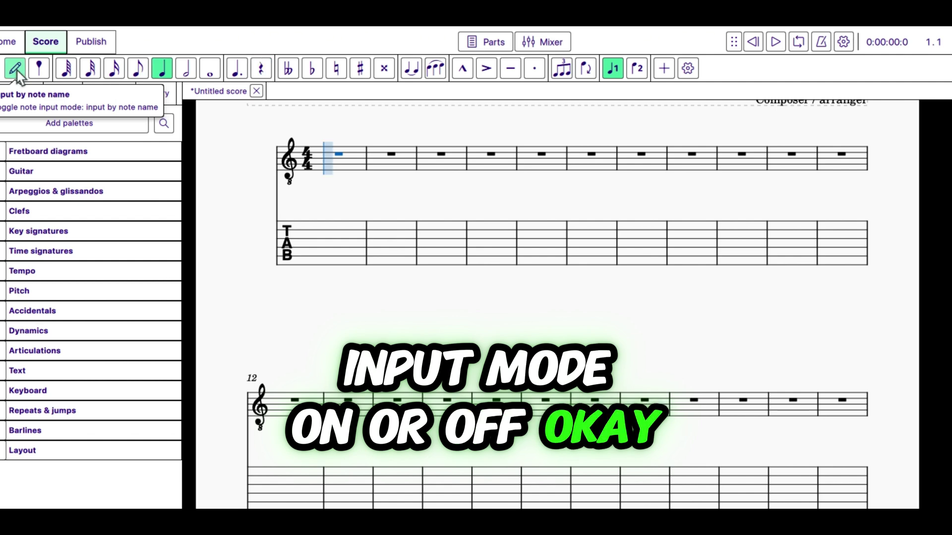
left_click(138, 72)
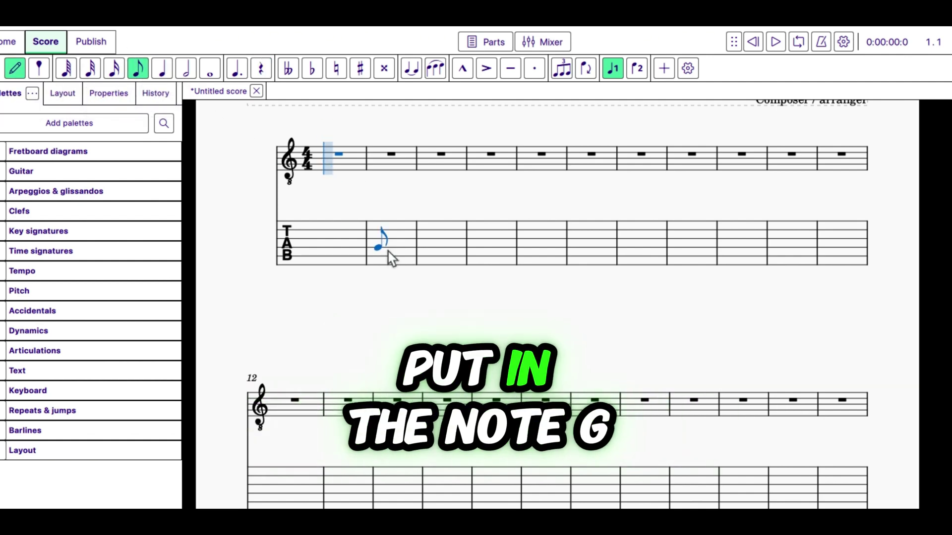
- Fill measure 2 with eighth notes on the top tab string at fret 3
left_click(377, 225)
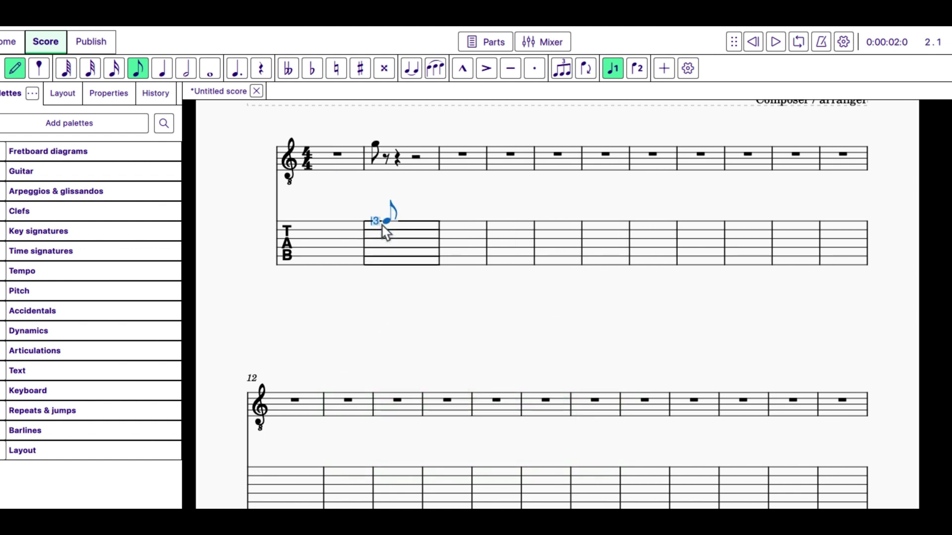
left_click(382, 225)
left_click(396, 224)
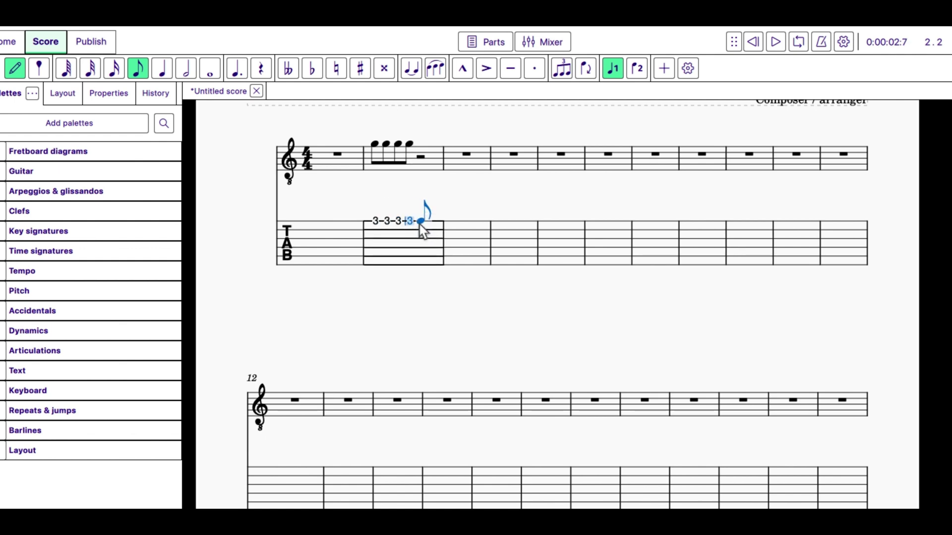
left_click(422, 229)
left_click(443, 222)
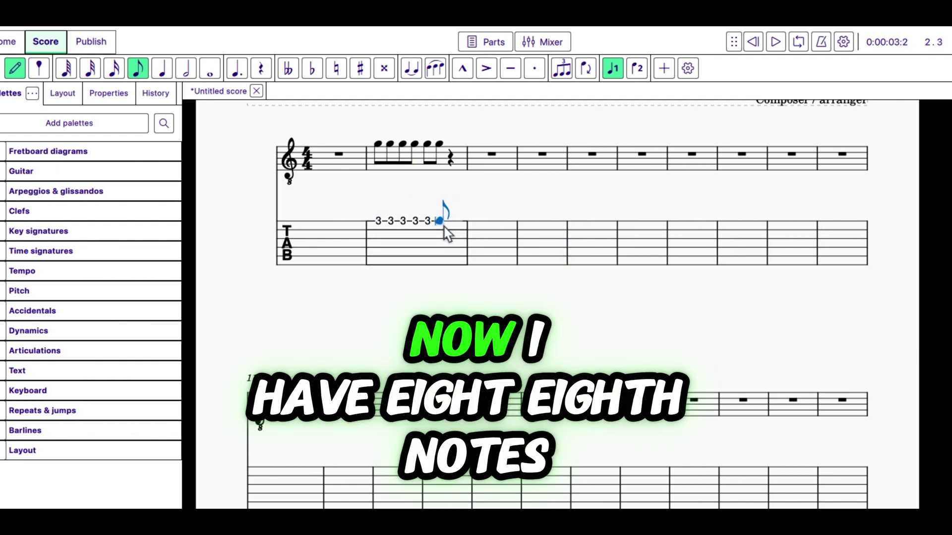
left_click(462, 225)
key("3")
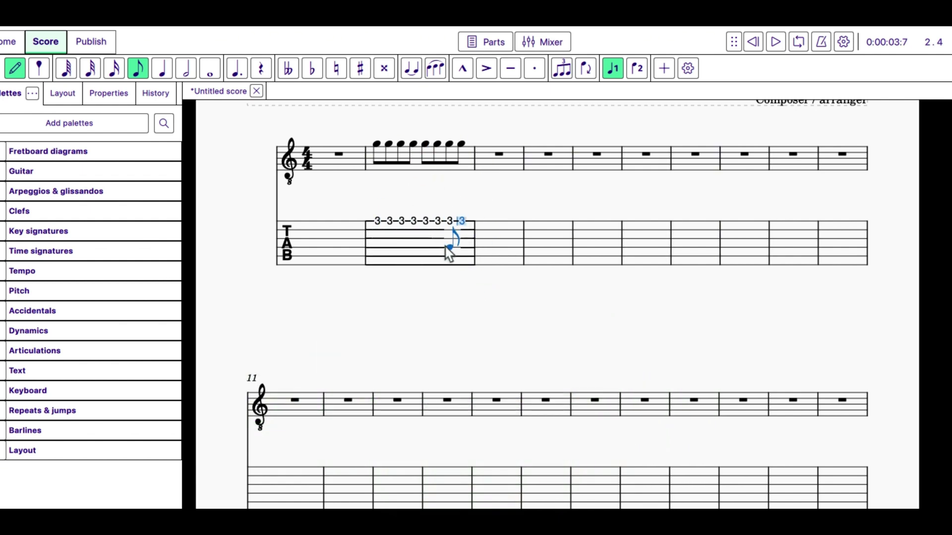
- Add a quarter note = 80 tempo mark to measure 1 and play it back
left_click(12, 71)
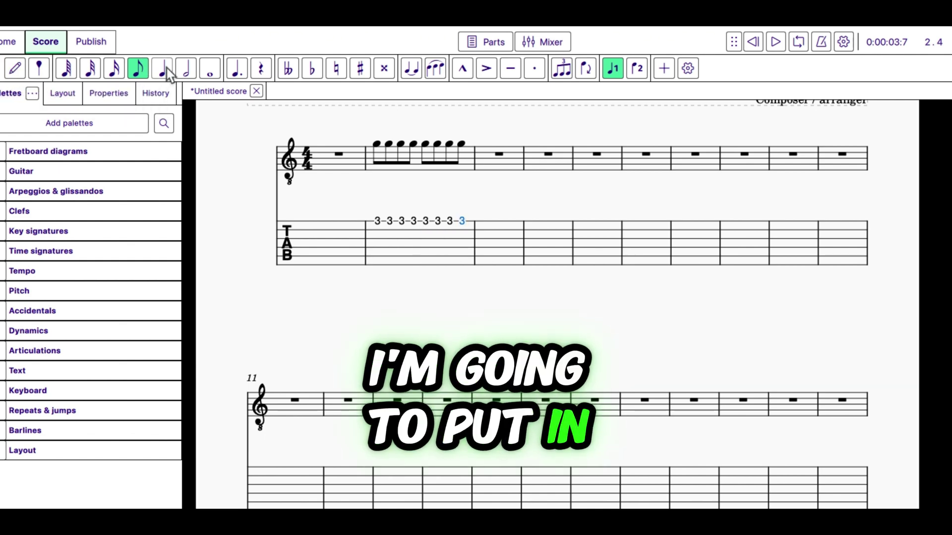
left_click(320, 161)
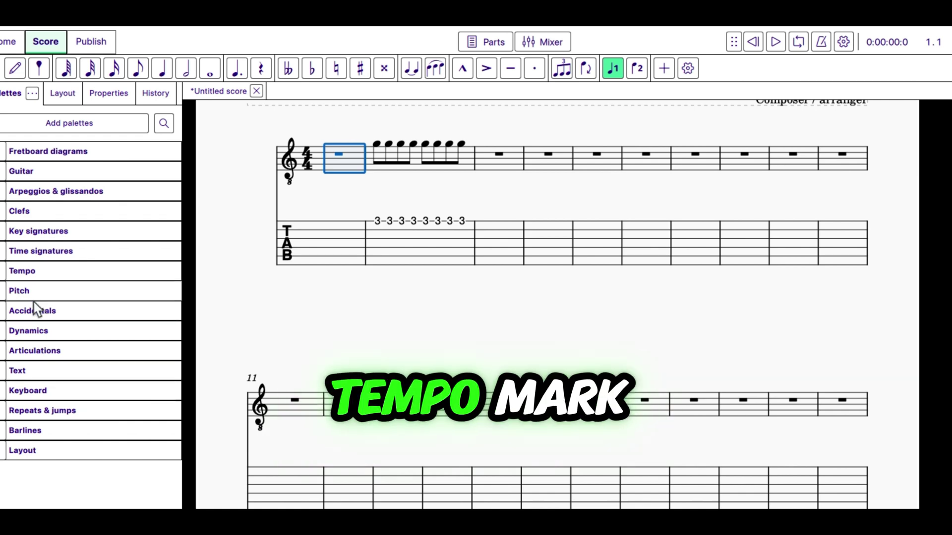
left_click(23, 274)
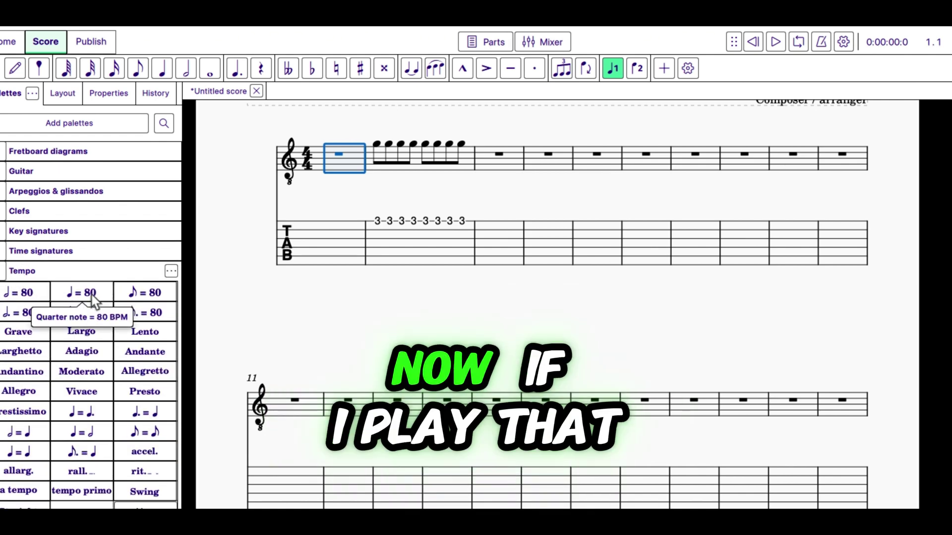
left_click(90, 293)
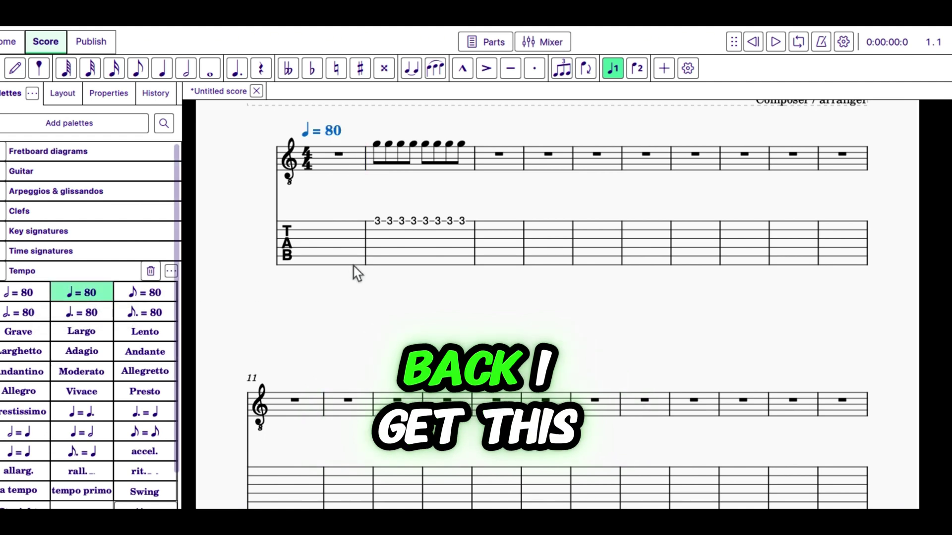
left_click(778, 43)
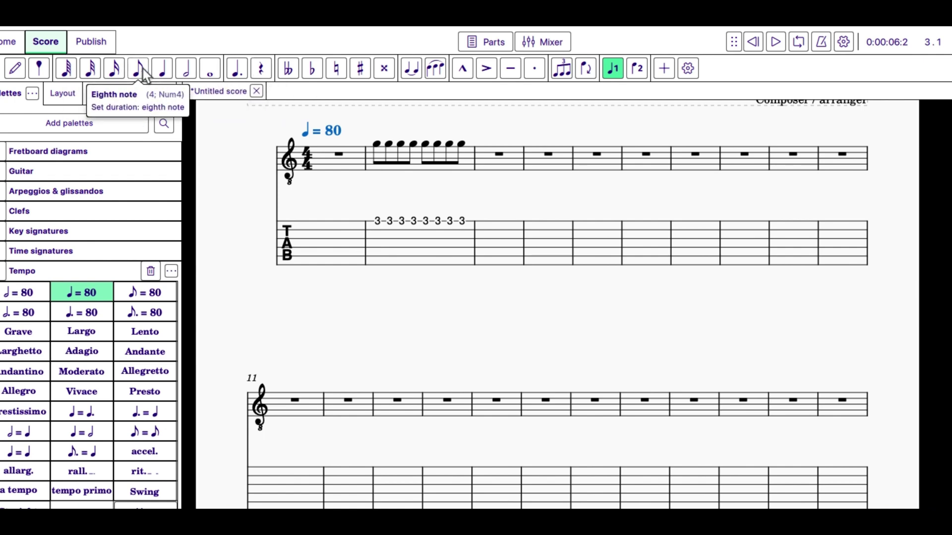
- Deselect the tempo mark and select measure 2's second eighth note
key("Escape")
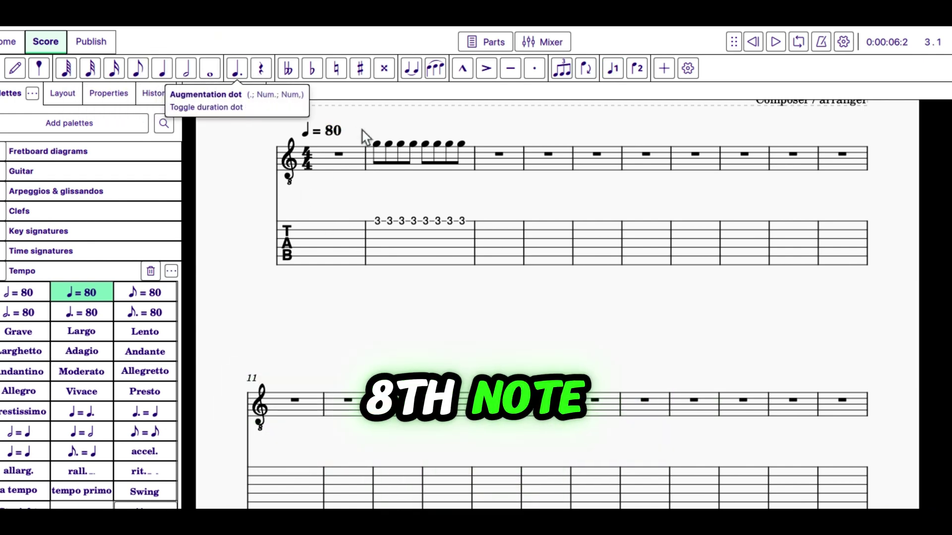
left_click(389, 146)
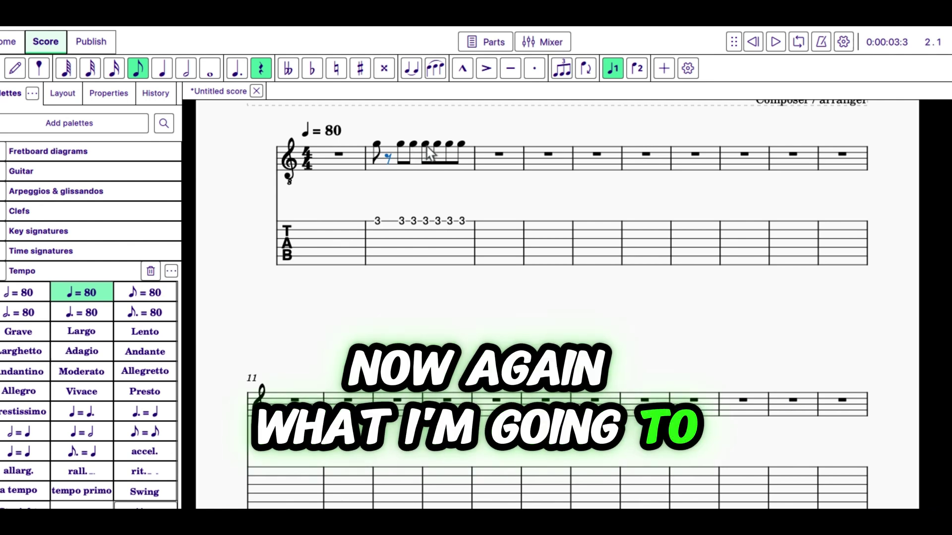
left_click(426, 145)
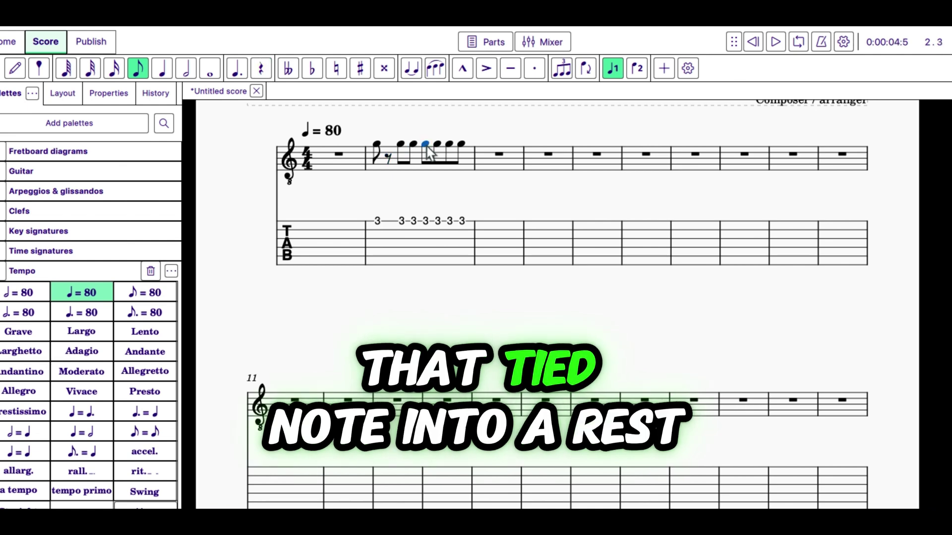
left_click(266, 70)
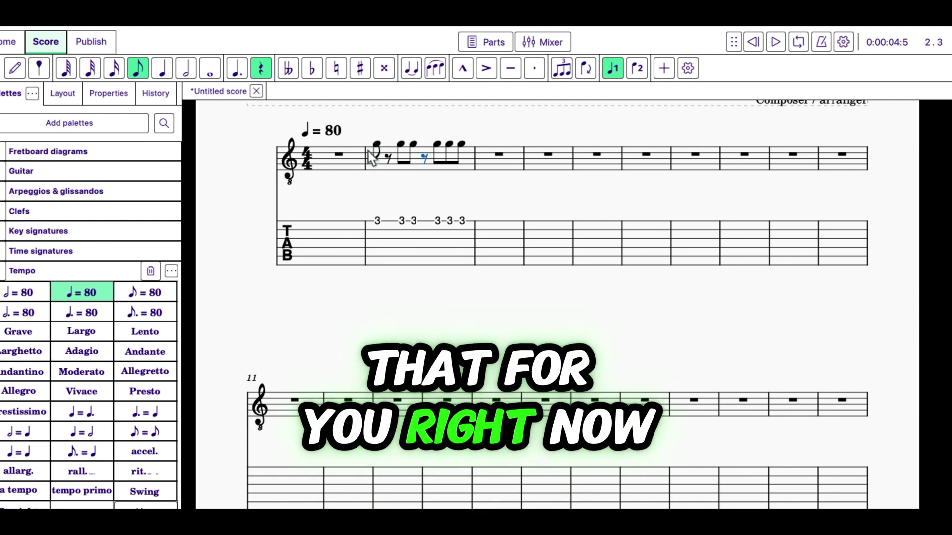
key("space")
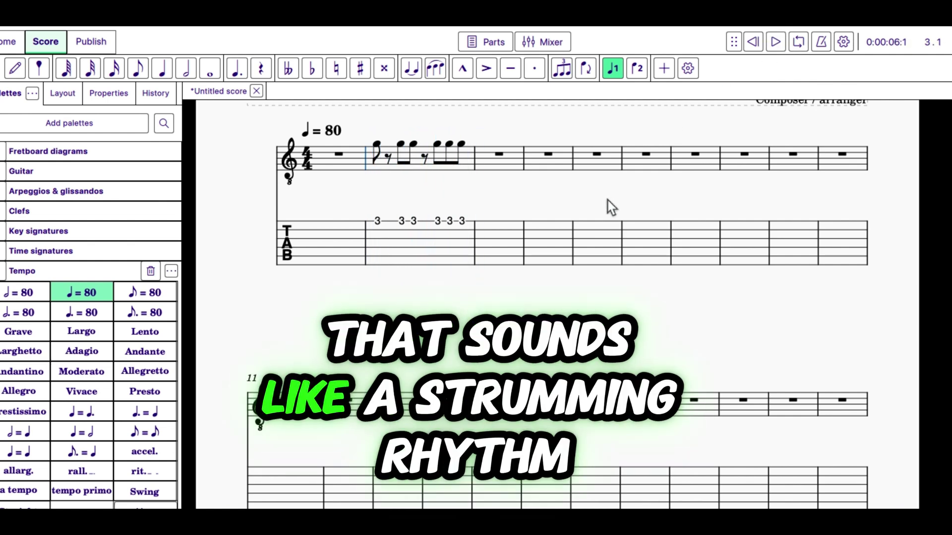
- Select measure 2 and choose the eighth-note duration
left_click(373, 153)
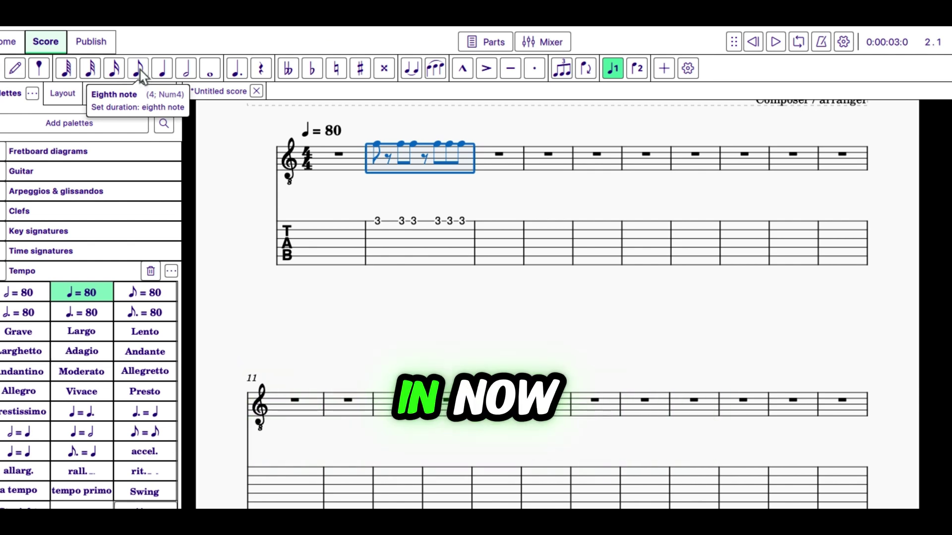
left_click(141, 70)
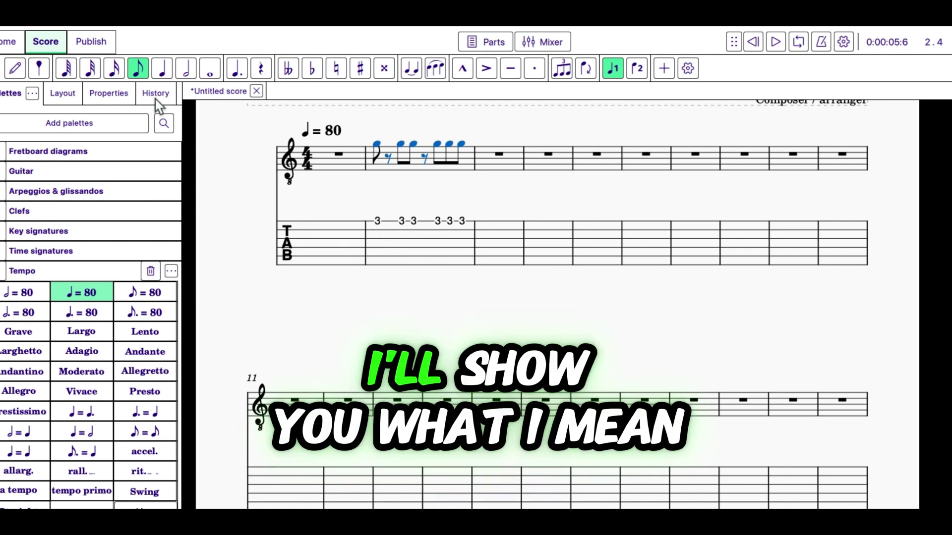
- Add fret 3 on string 2 and open string 3 under each note in measure 2
left_click(14, 72)
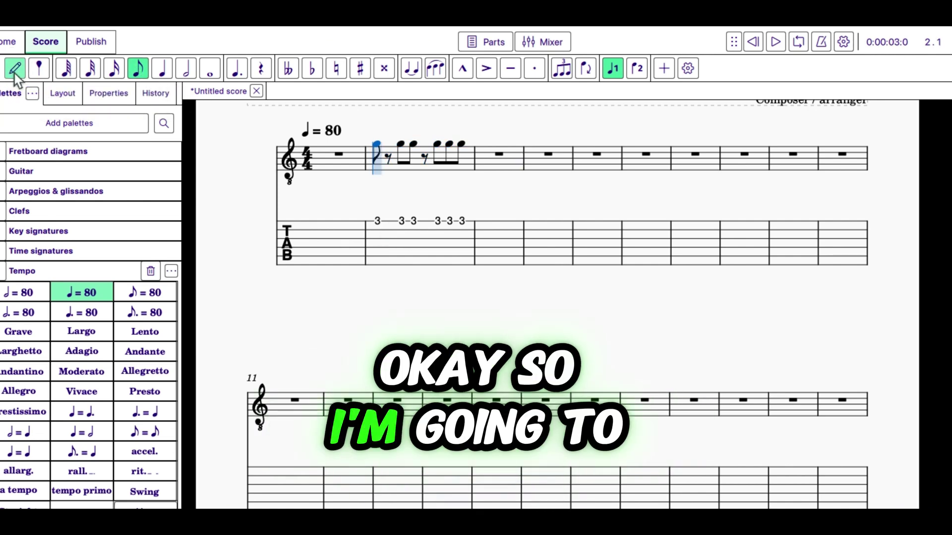
left_click(375, 237)
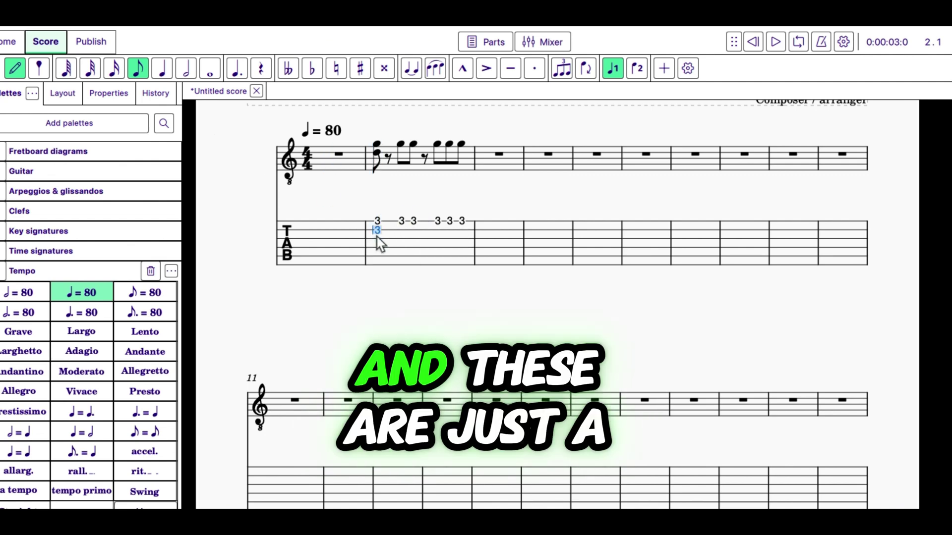
left_click(377, 237)
left_click(377, 240)
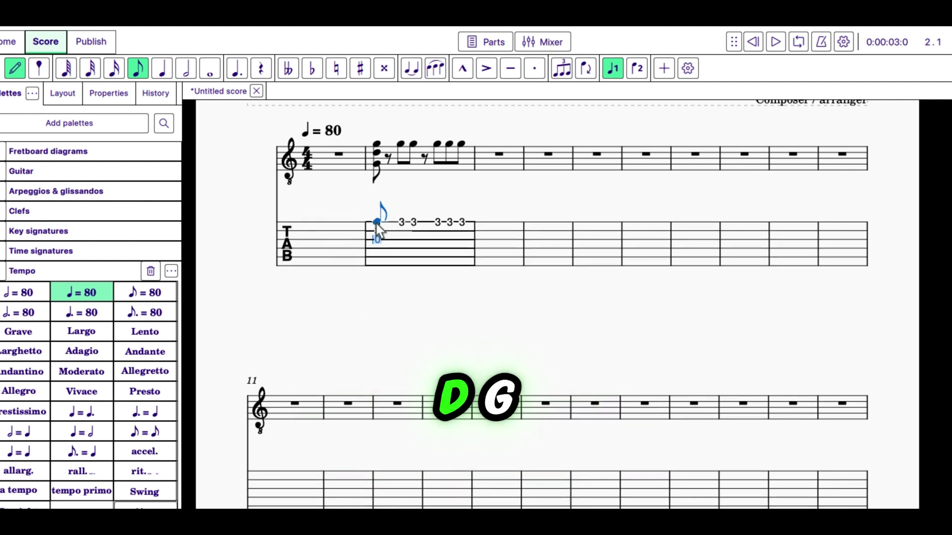
left_click(403, 230)
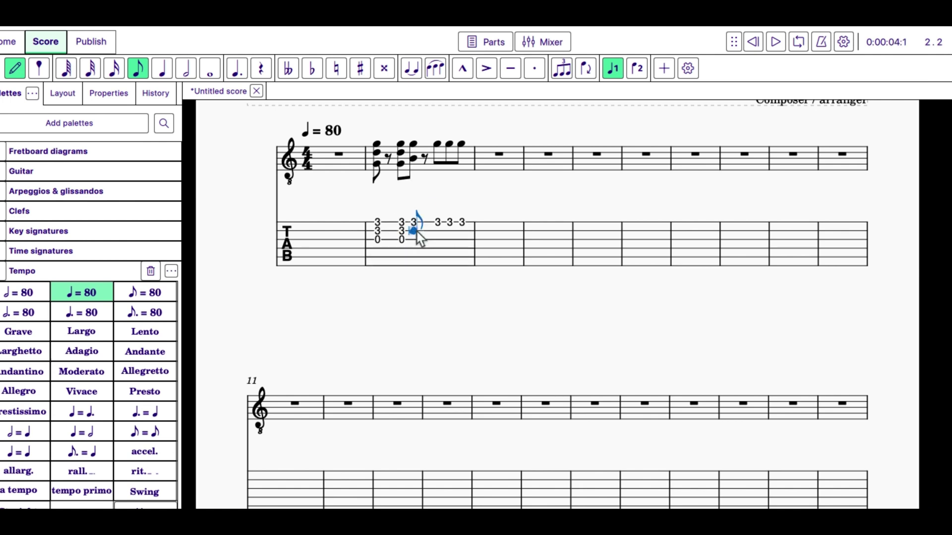
left_click(414, 239)
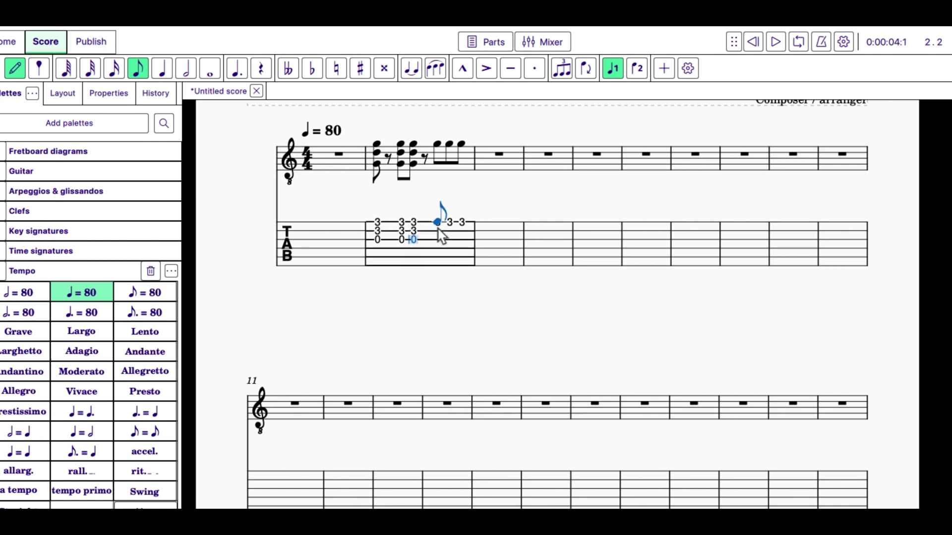
left_click(439, 231)
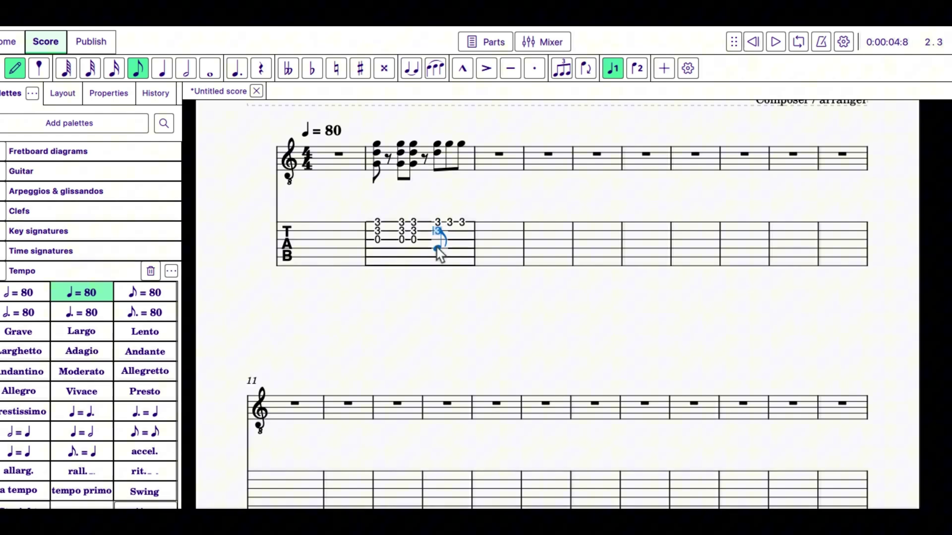
left_click(471, 233)
left_click(472, 240)
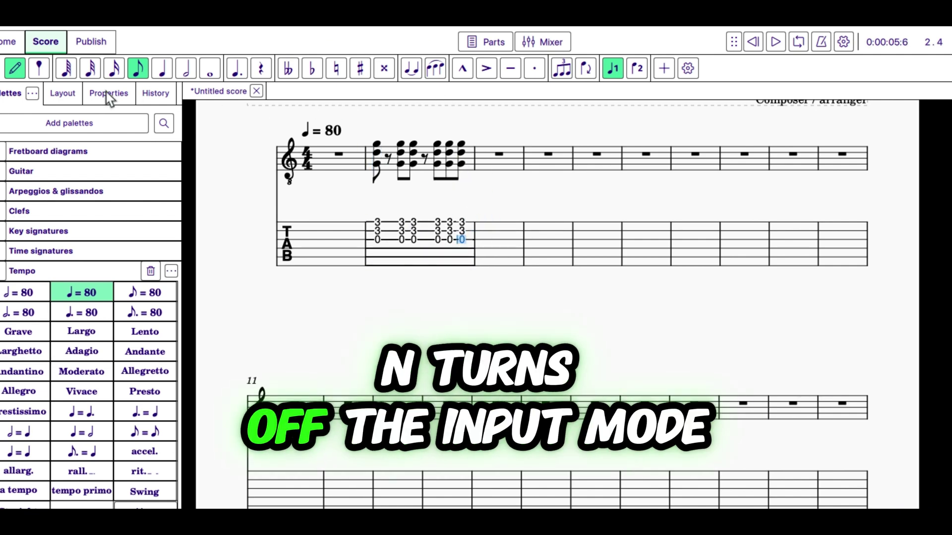
- Leave note input, play back measure 2's chords, and collapse the Tempo palette
left_click(15, 68)
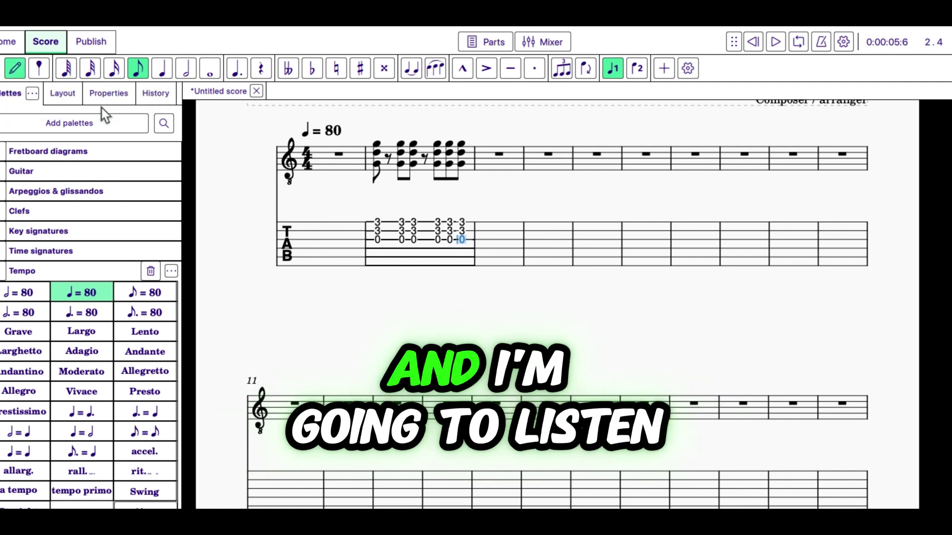
left_click(371, 163)
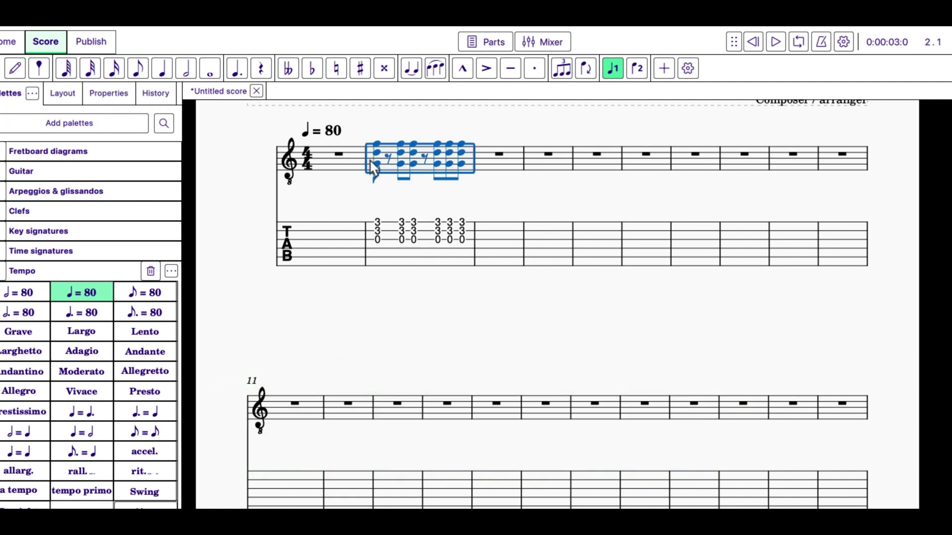
left_click(776, 43)
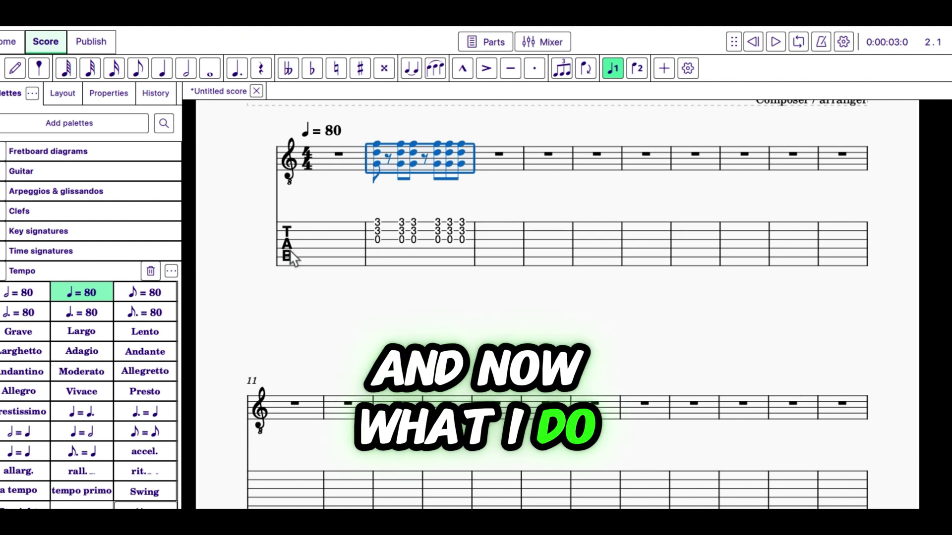
left_click(2, 274)
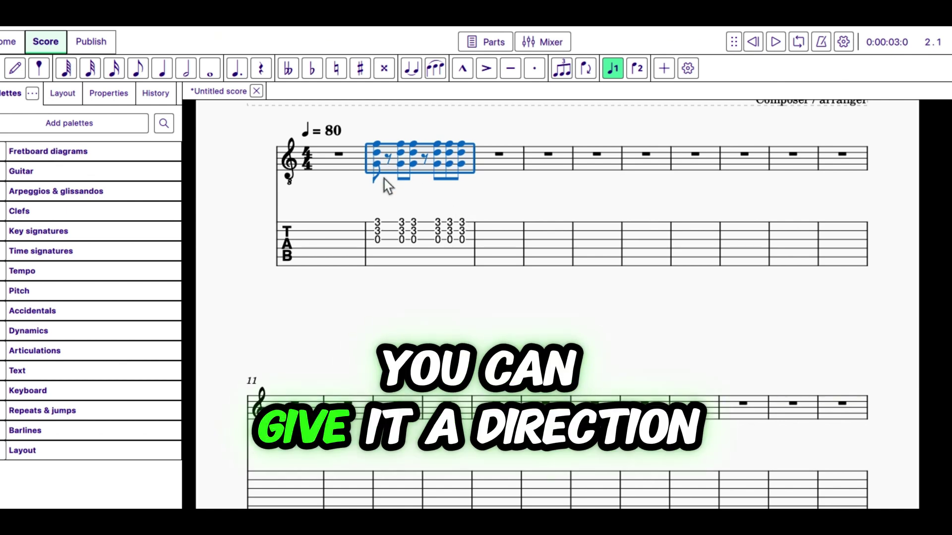
- Give the first three chords of measure 2 down, down and up arpeggios
left_click(4, 192)
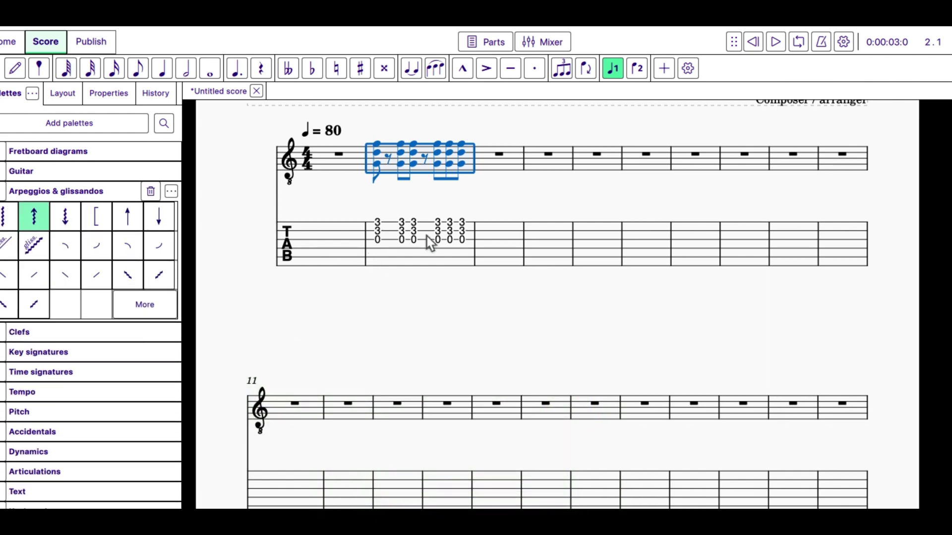
left_click(377, 223)
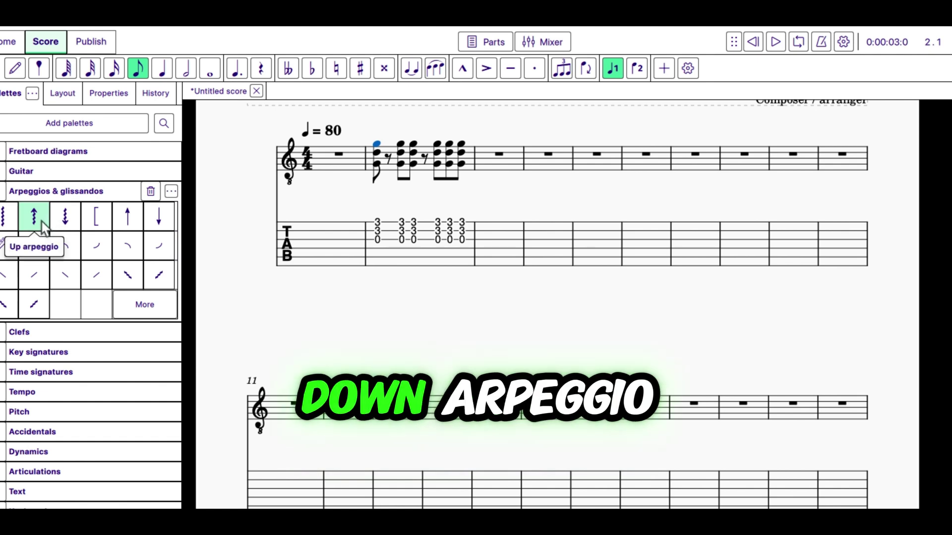
left_click(69, 227)
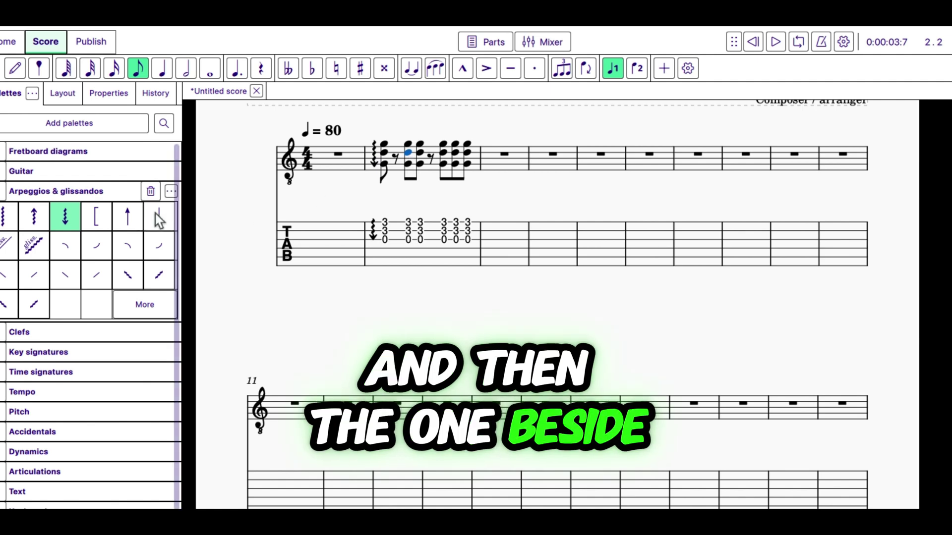
left_click(71, 215)
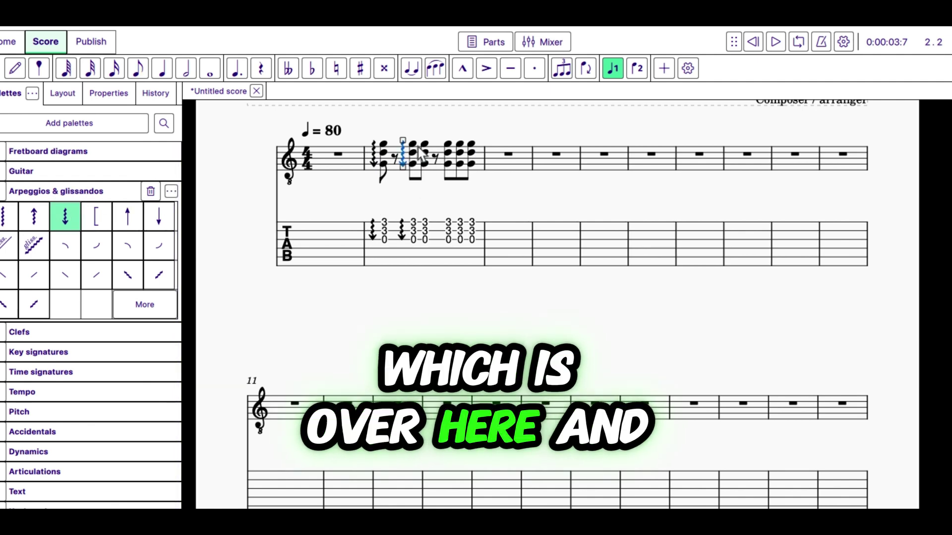
left_click(38, 224)
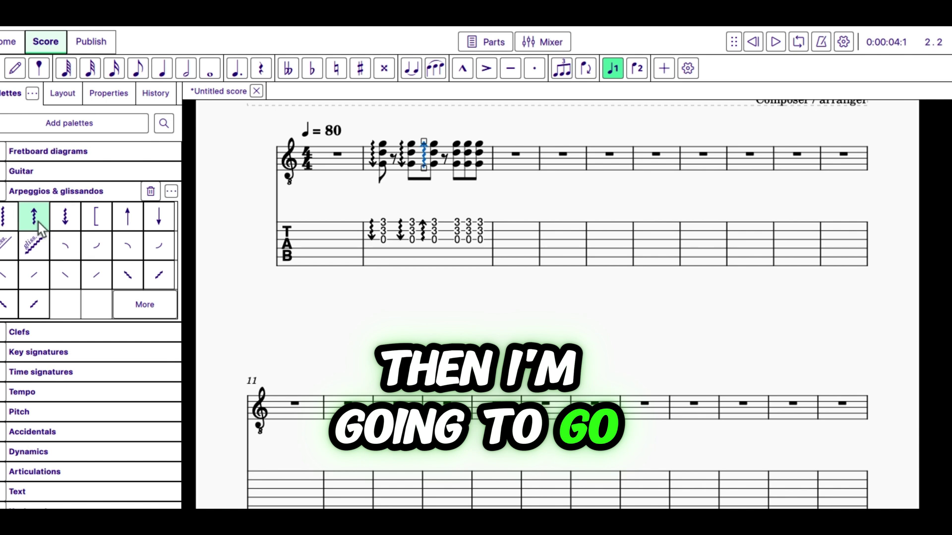
- Give the last three chords up, down and up arpeggios, then select measure 2
left_click(456, 145)
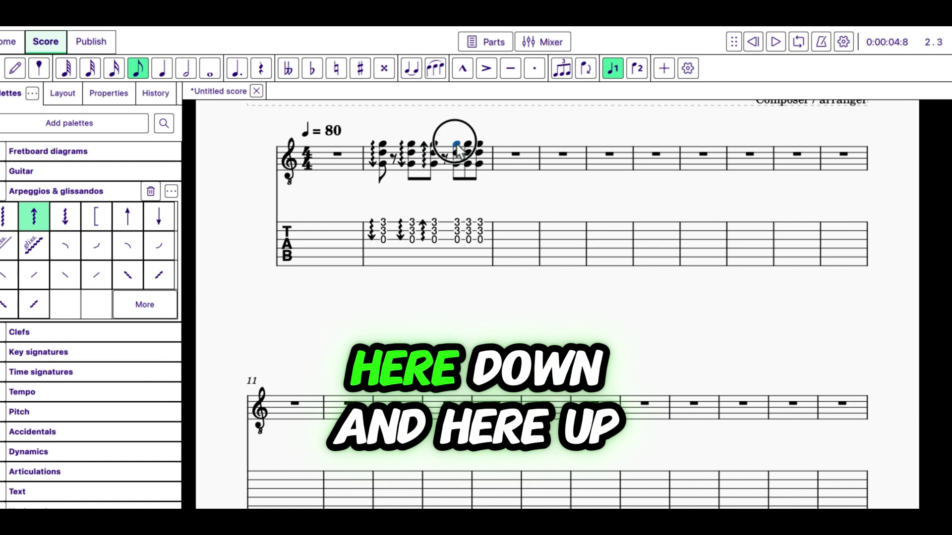
left_click(35, 217)
left_click(483, 164)
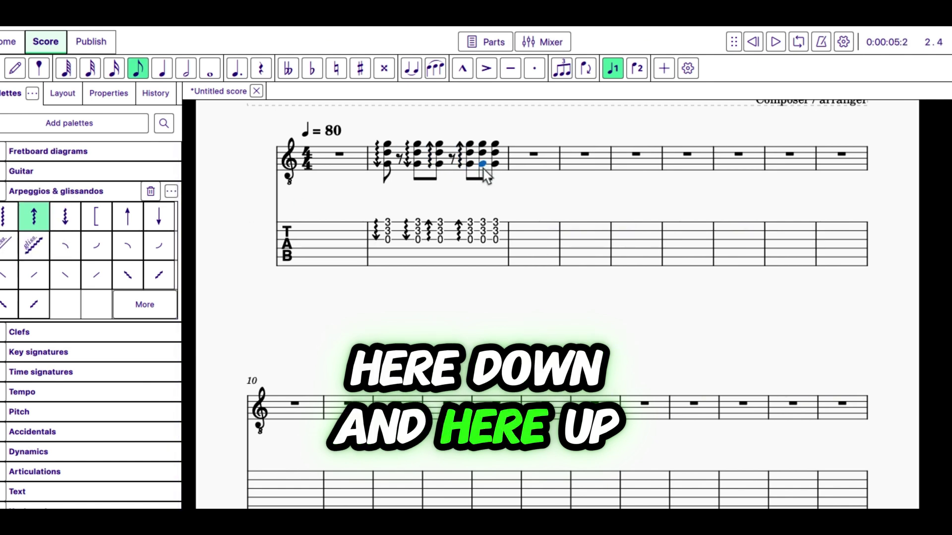
left_click(70, 227)
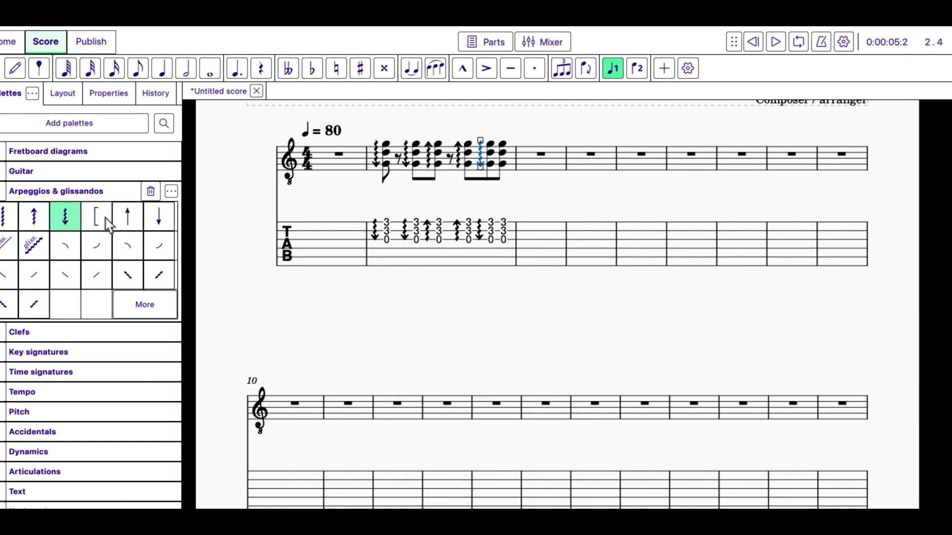
left_click(502, 144)
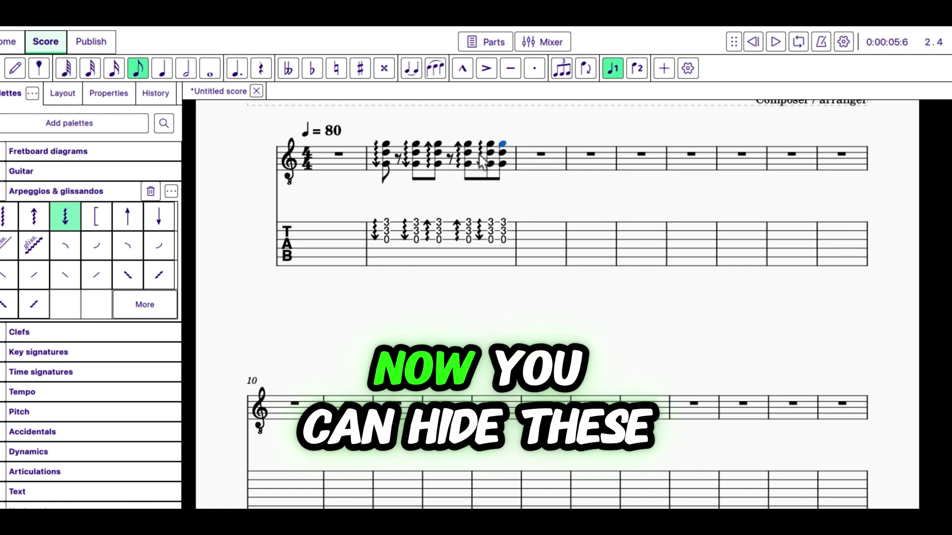
left_click(37, 222)
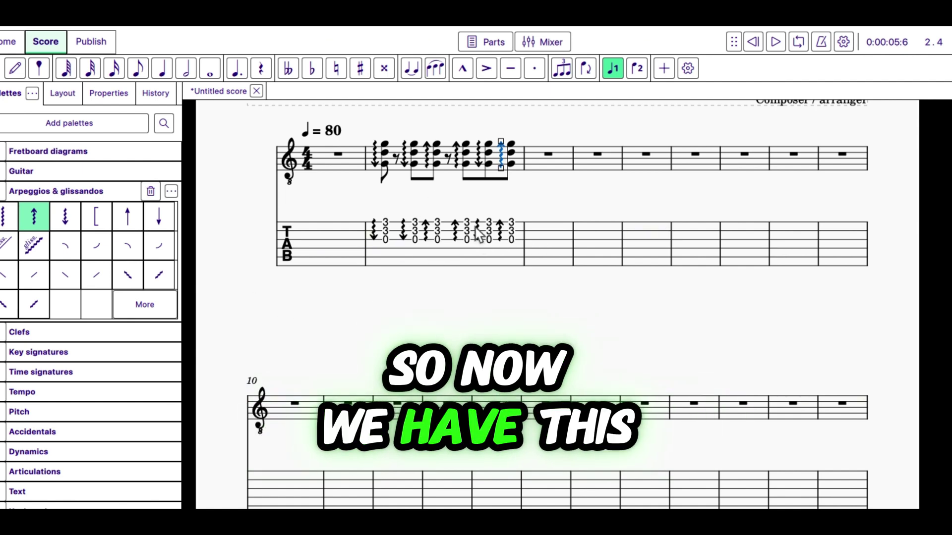
left_click(372, 160)
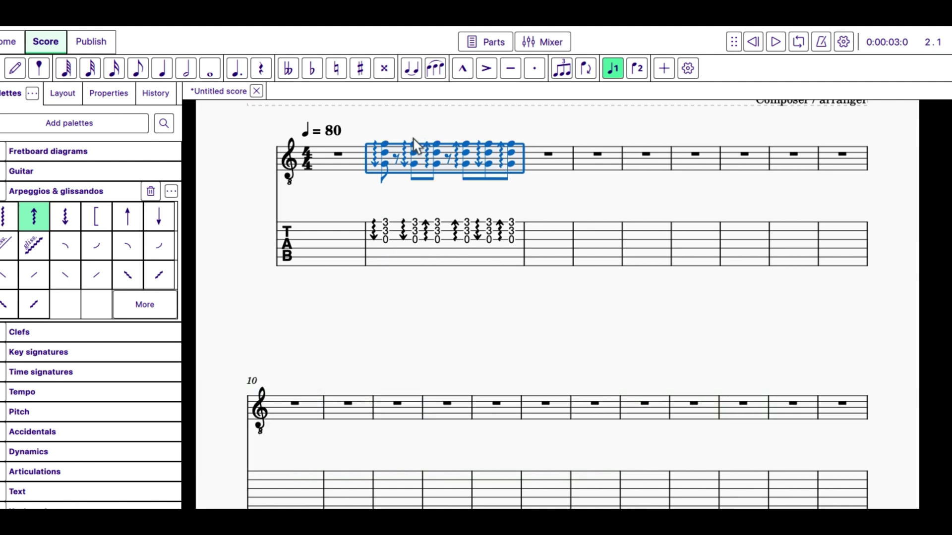
- Play the score briefly, then select the first arpeggio in measure 2 for editing
left_click(372, 129)
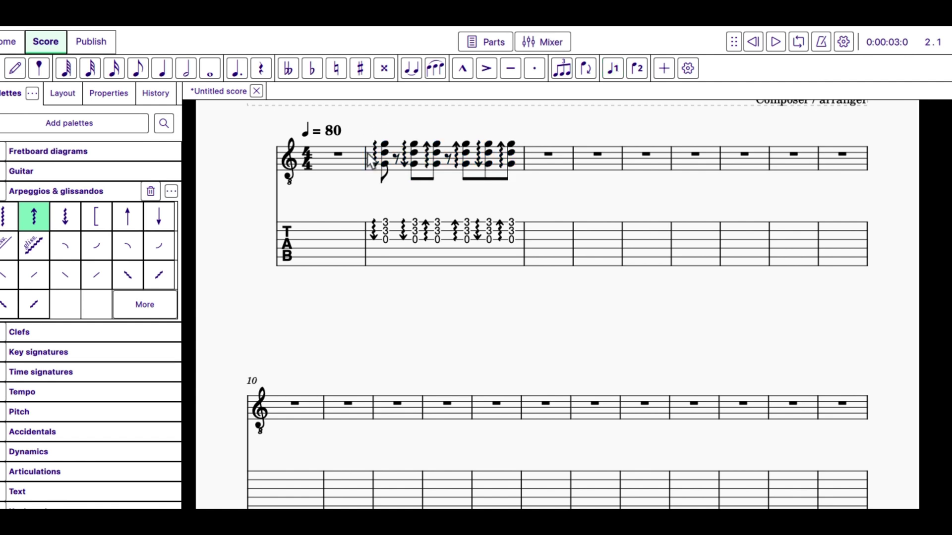
left_click(776, 42)
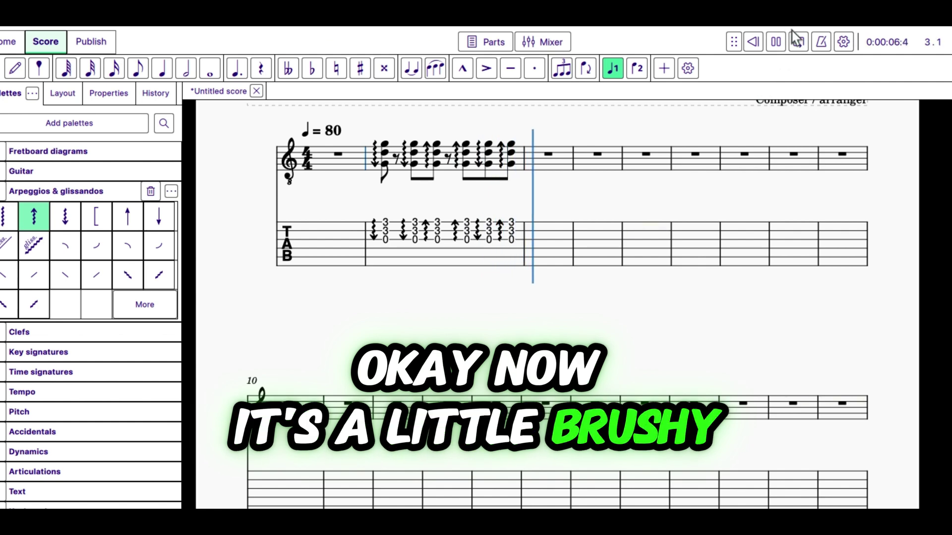
left_click(776, 43)
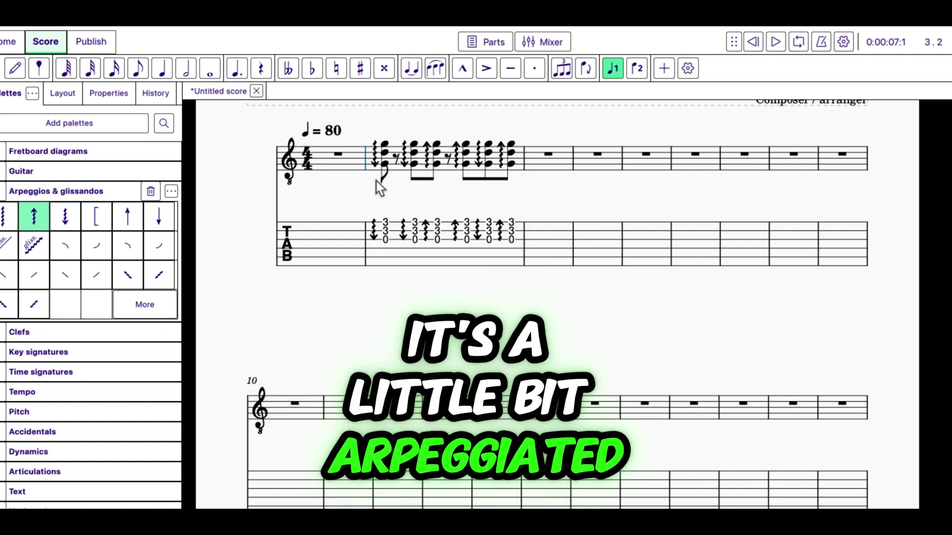
left_click(369, 158)
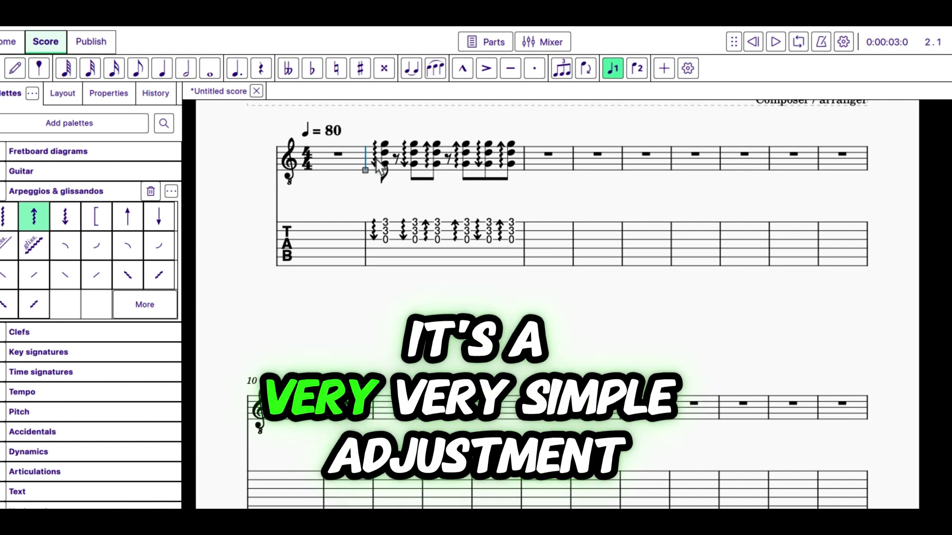
double_click(377, 159)
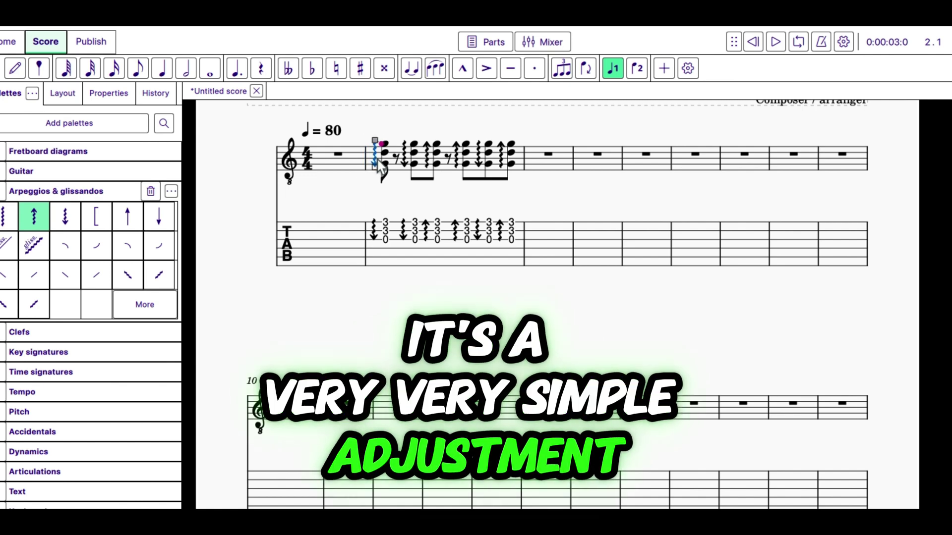
- Add the remaining strum arpeggios in measure 2 to the selection
left_click(405, 158, "super")
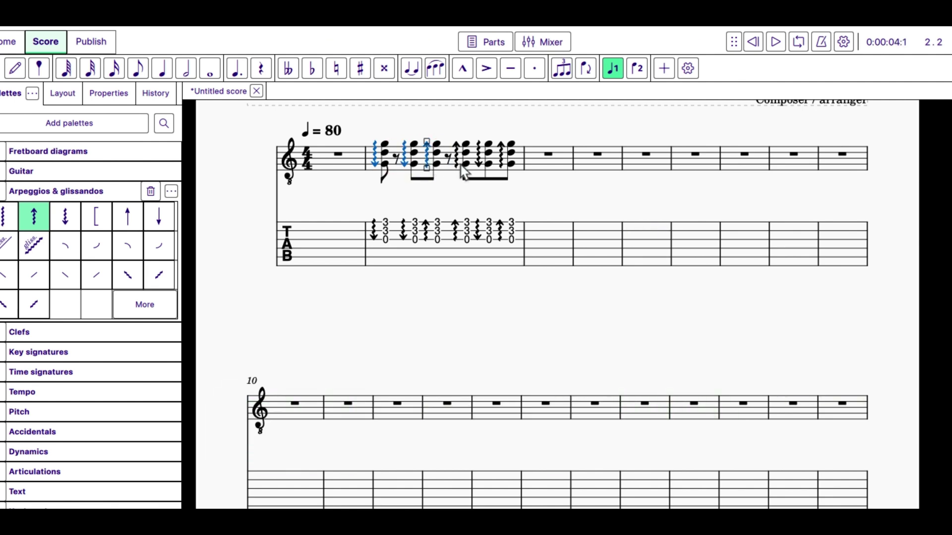
left_click(456, 159, "super")
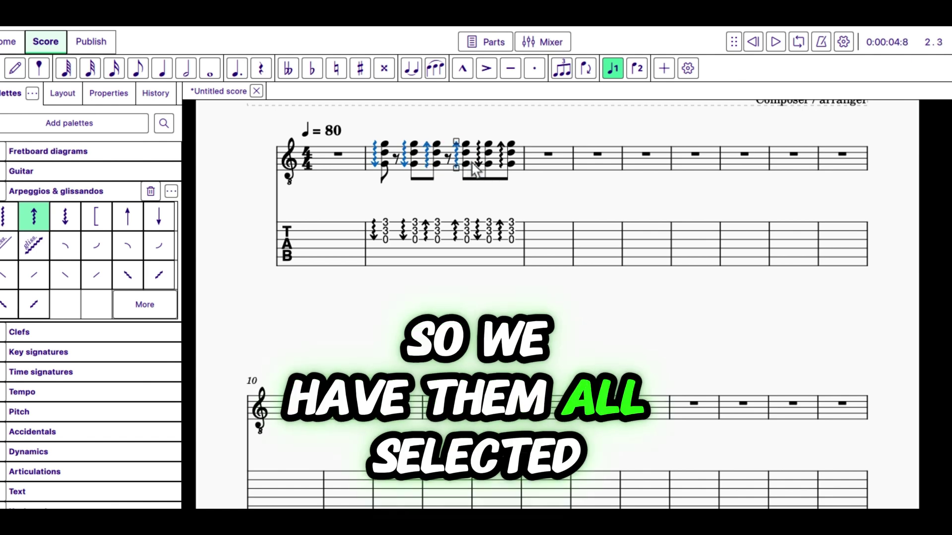
left_click(478, 160, "super")
left_click(501, 158, "super")
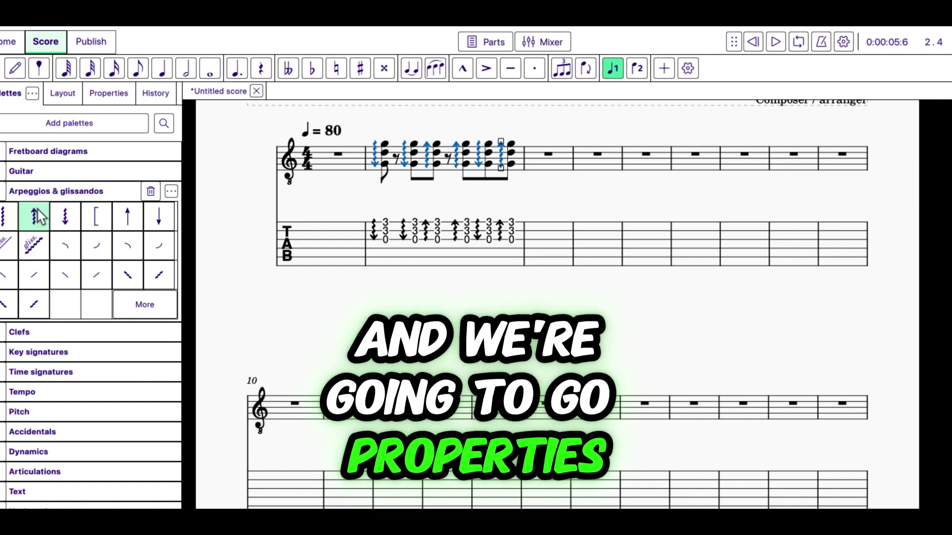
- Toggle the arpeggios' visibility off and back on, then show their Playback settings (spread delay 1)
left_click(122, 97)
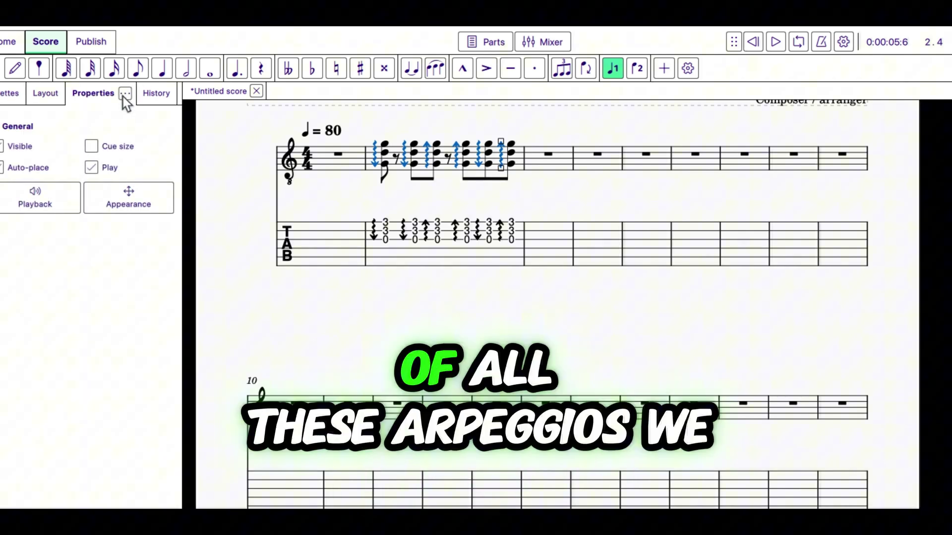
left_click(2, 146)
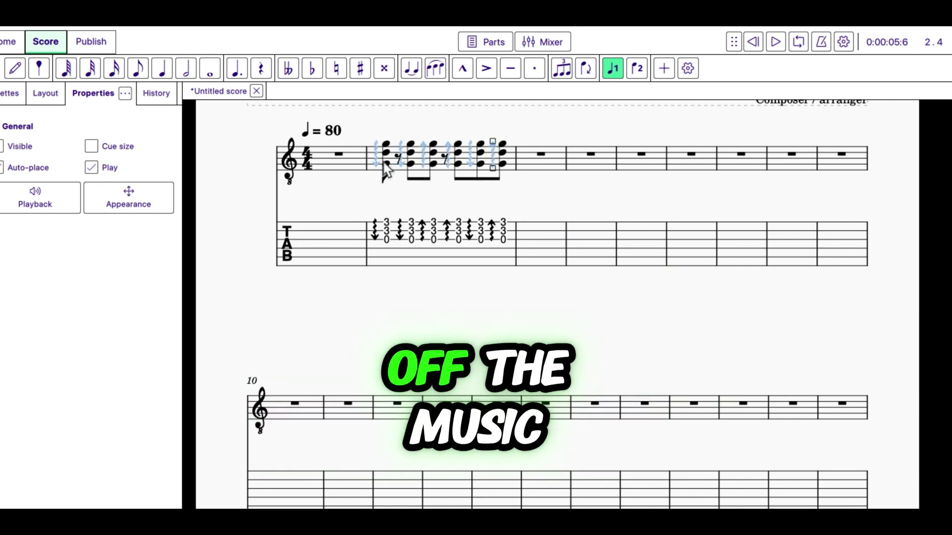
left_click(3, 148)
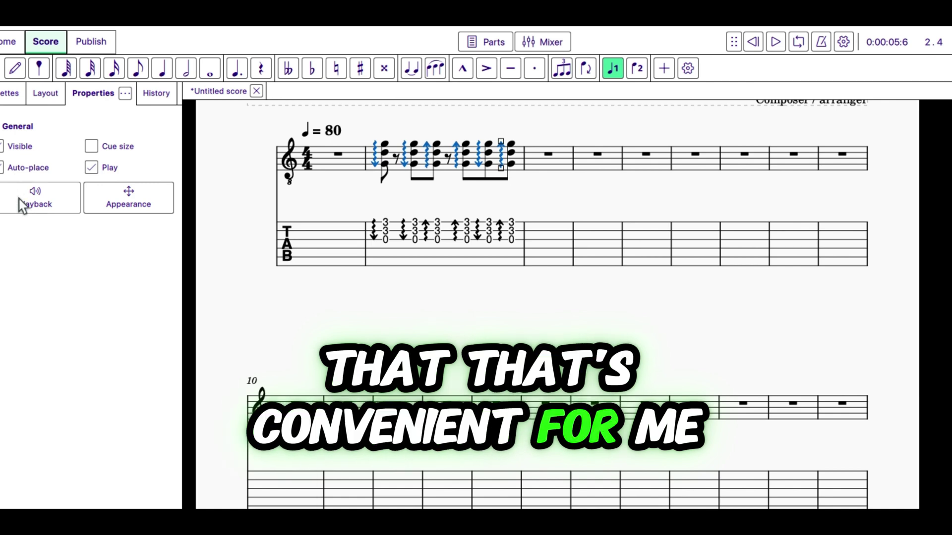
left_click(34, 199)
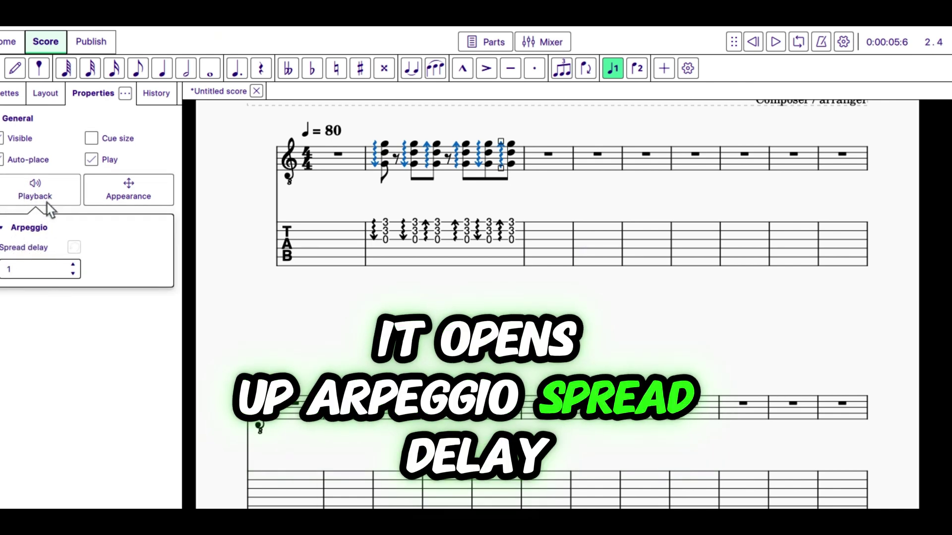
- Change the arpeggios' spread delay from 1 to 0.5 and play back measure 2
left_click(10, 270)
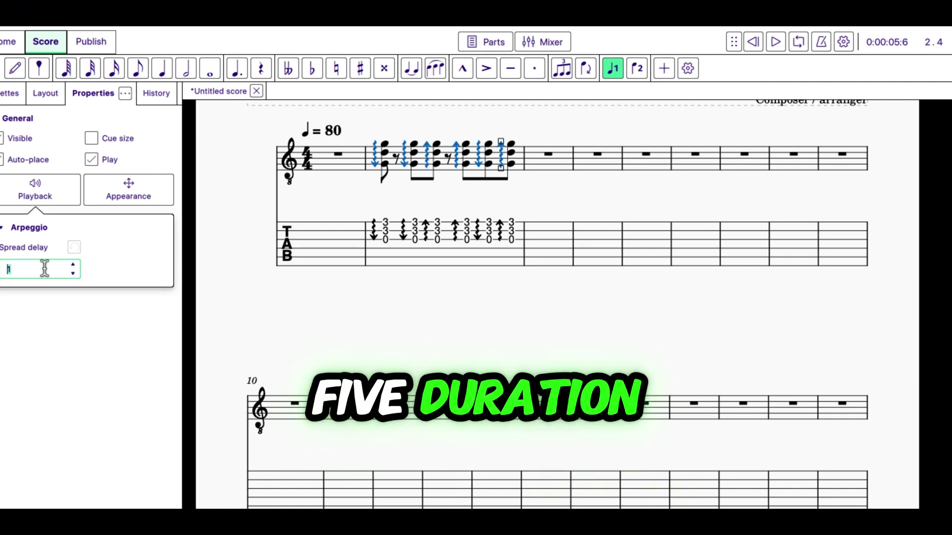
type(".5")
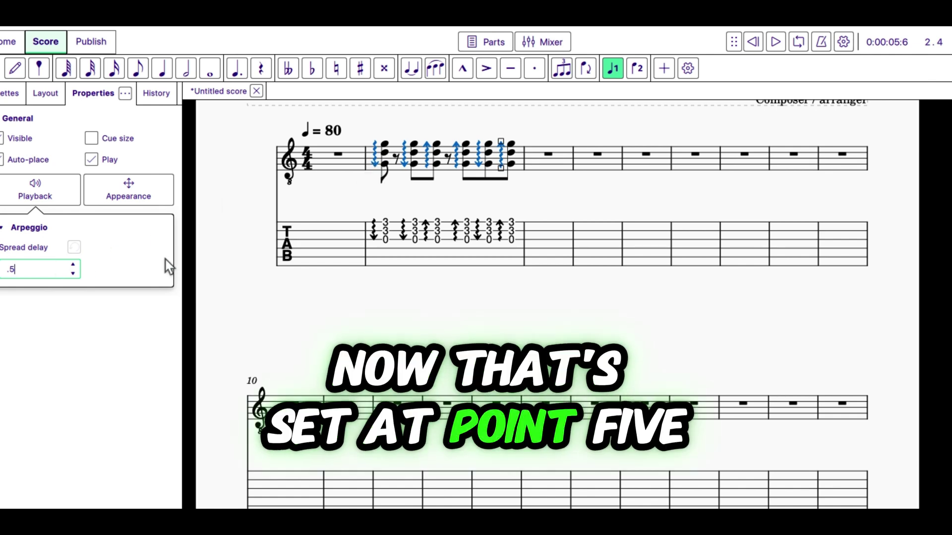
key("Tab")
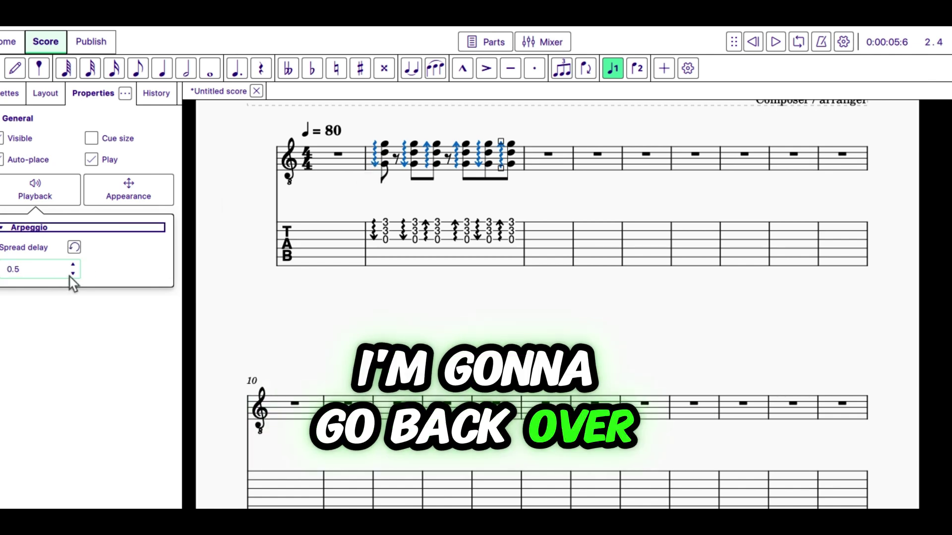
left_click(366, 169)
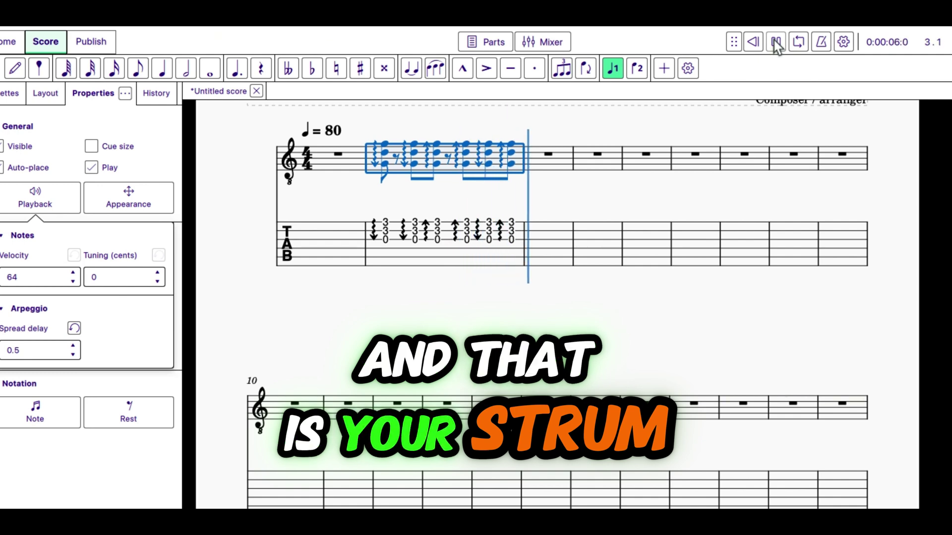
- Lower the spread delay to 0.3, listen to the tighter strum, then select measure 1
left_click(776, 43)
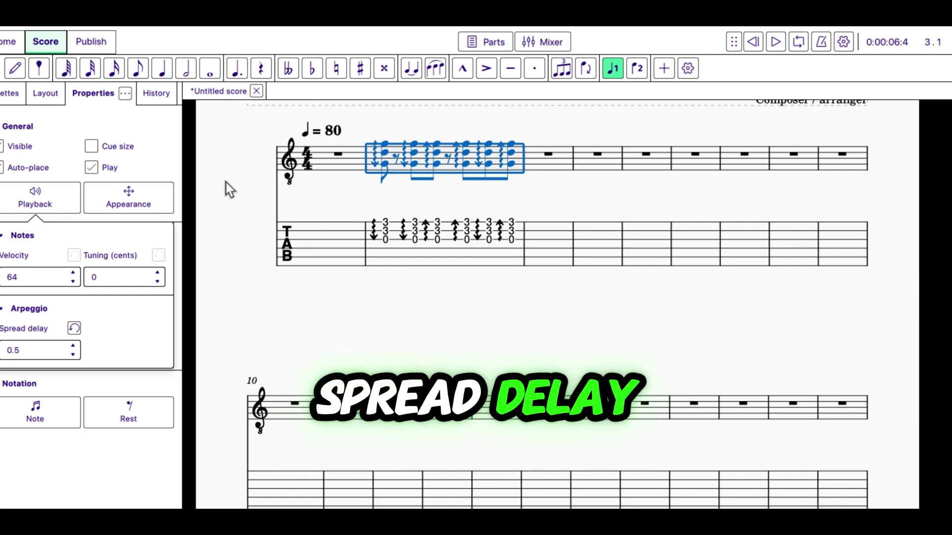
left_click(30, 353)
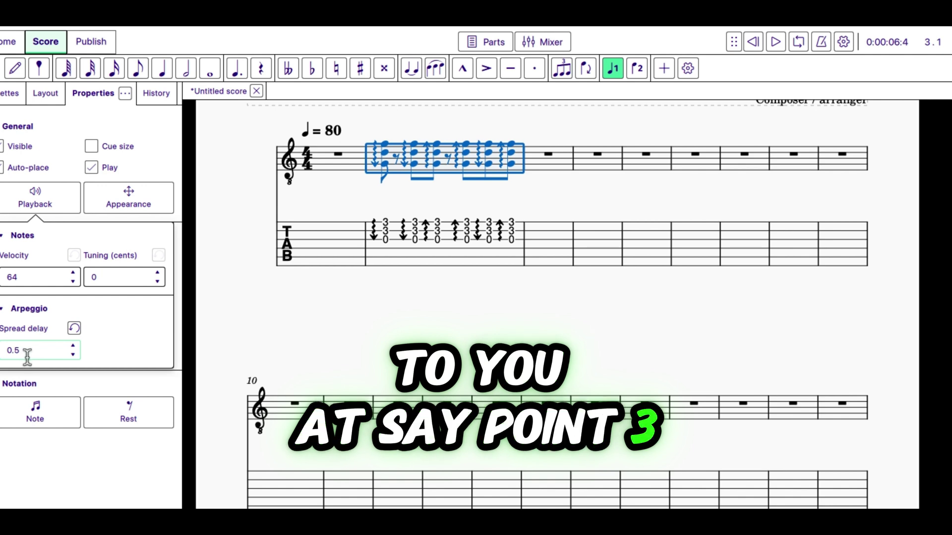
type(".")
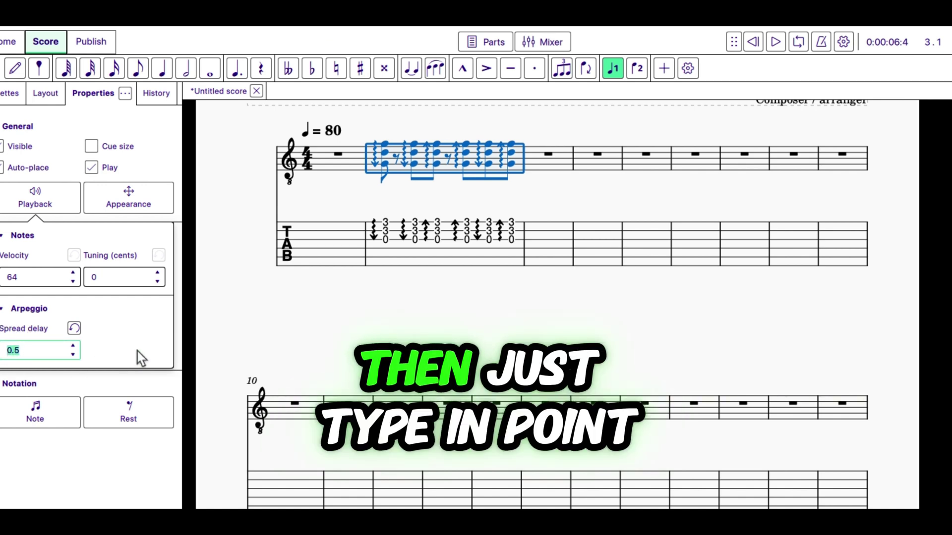
type("3")
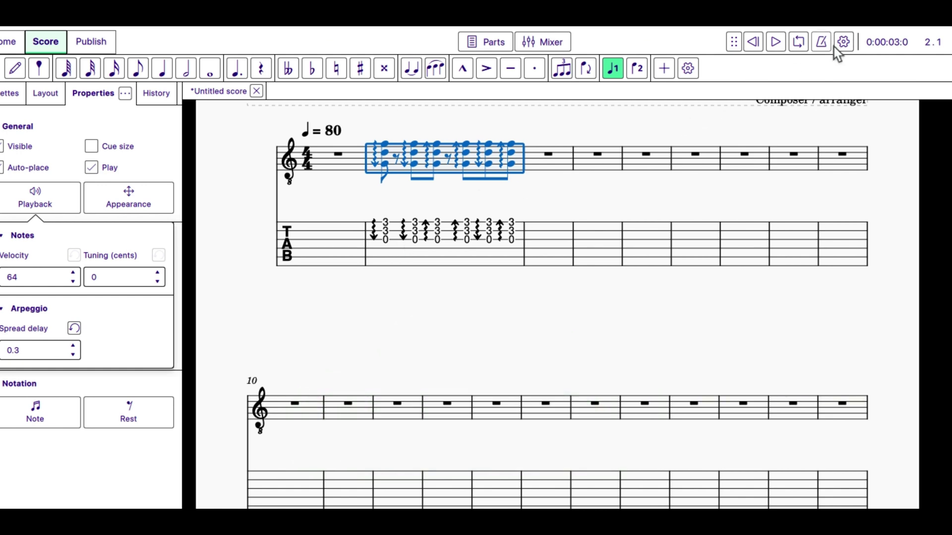
left_click(776, 42)
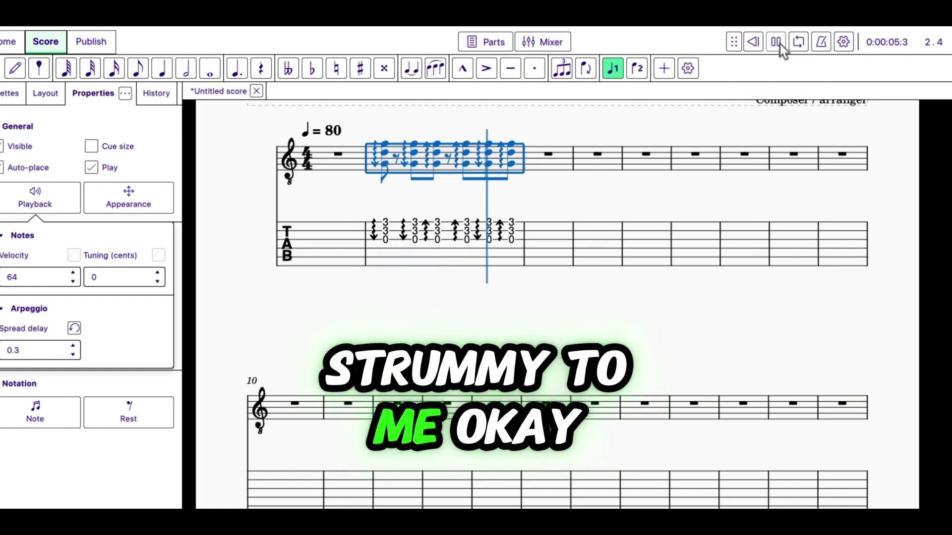
left_click(364, 158)
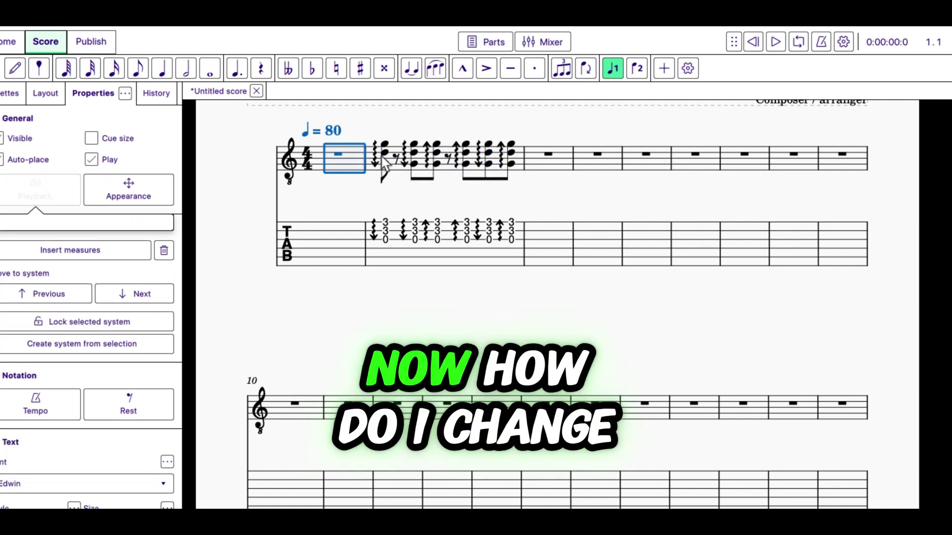
- With the first arpeggio selected, open the mixer and check the Guitar channel's MS Basic sound choices
left_click(376, 157)
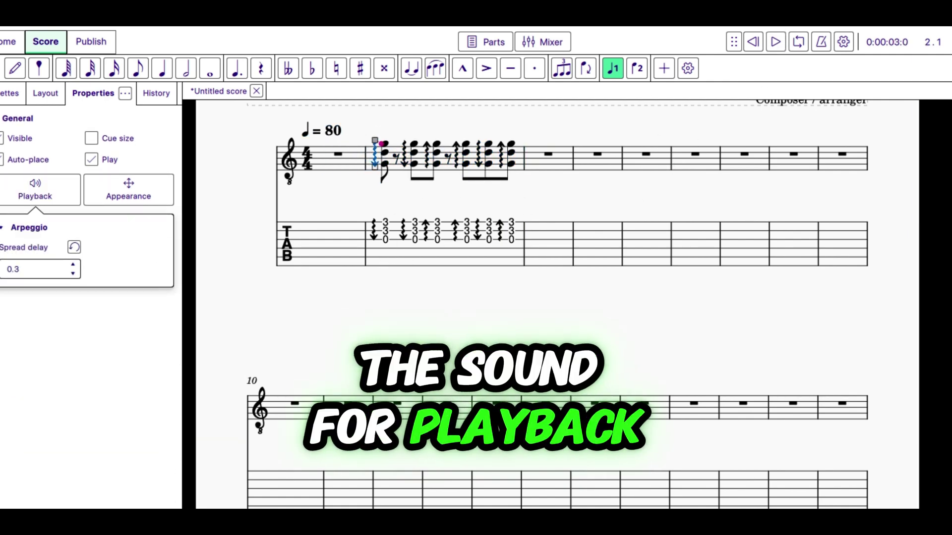
left_click(547, 44)
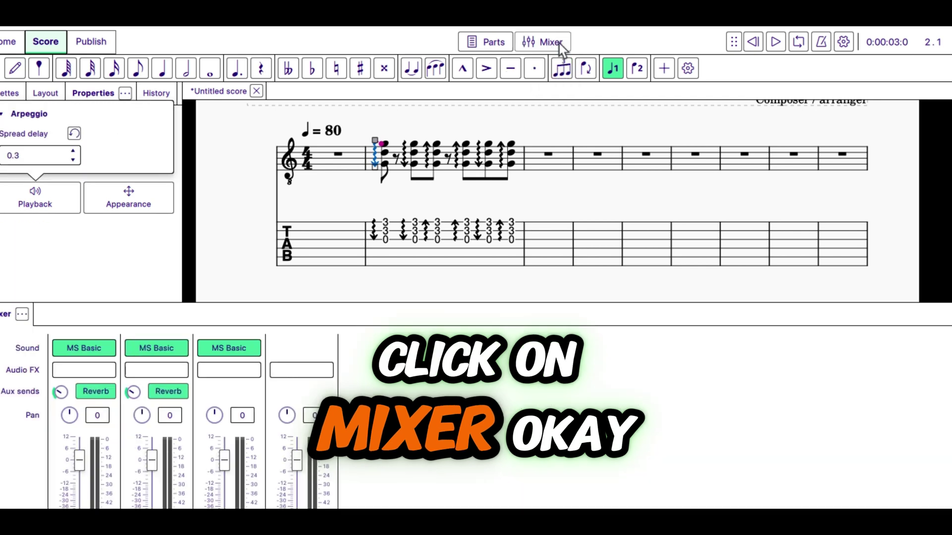
left_click(113, 280)
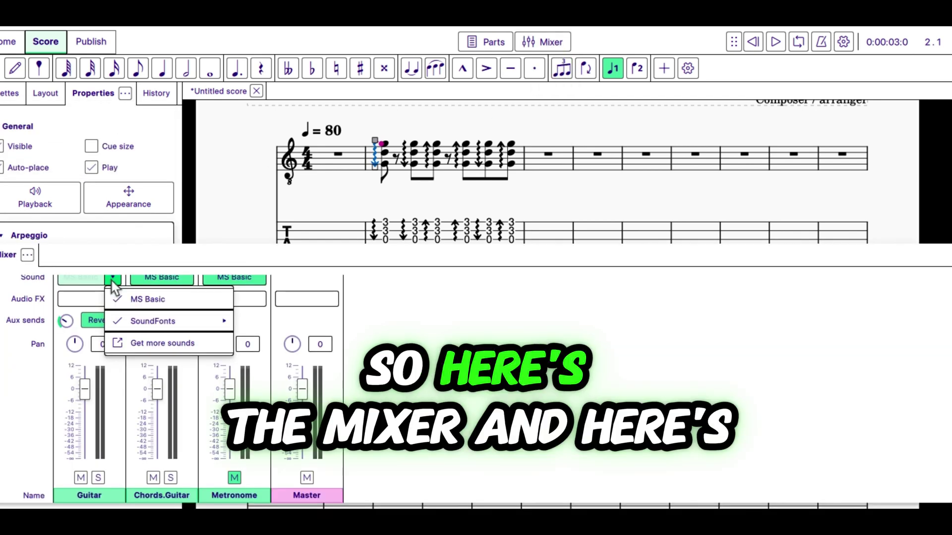
left_click(384, 295)
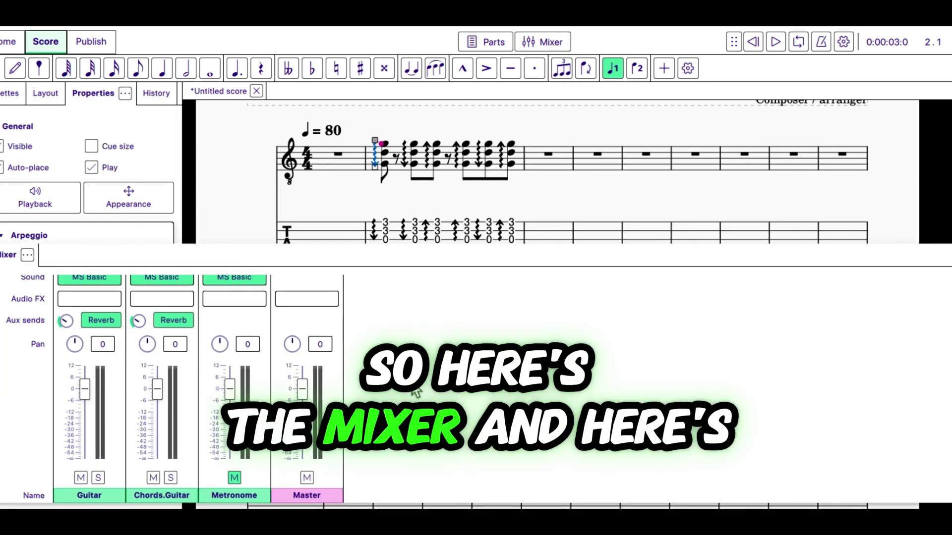
scroll(410, 391, "up", 1)
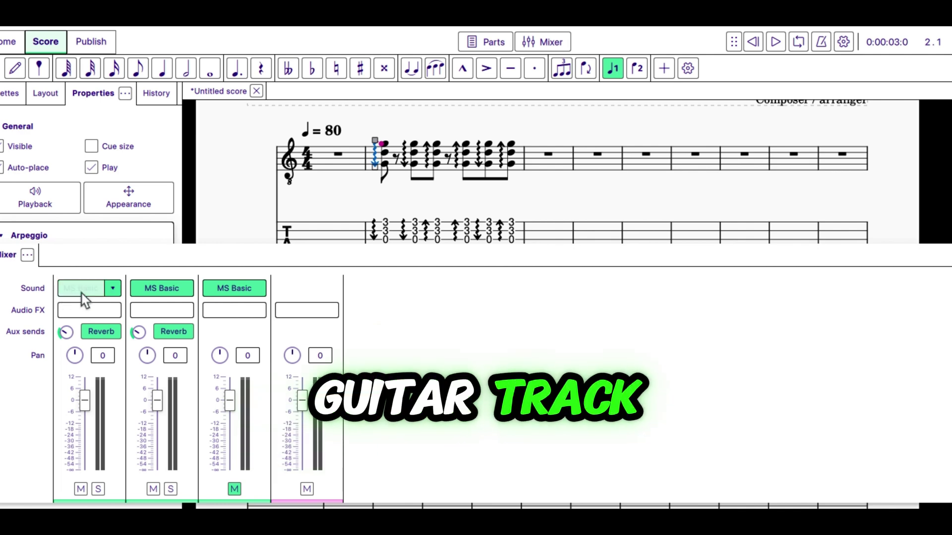
scroll(529, 347, "down", 1)
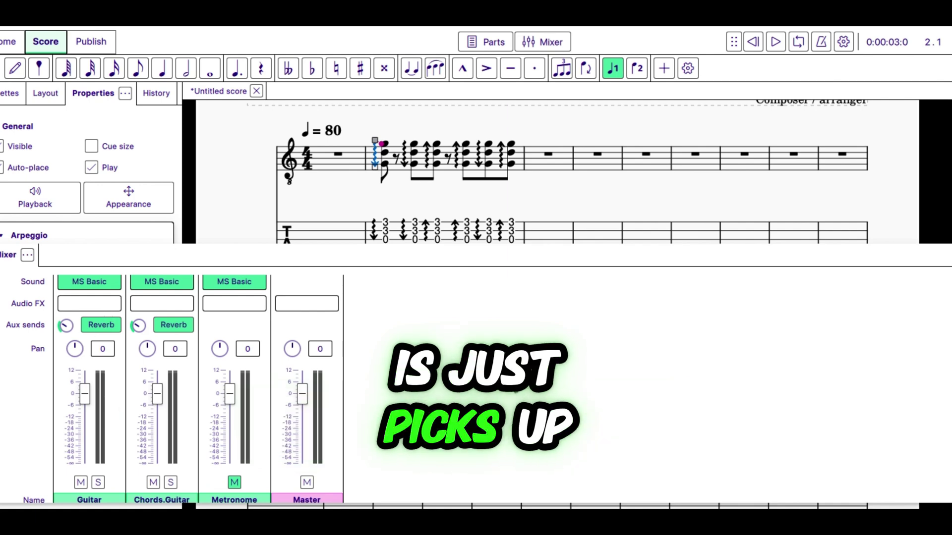
scroll(508, 397, "up", 1)
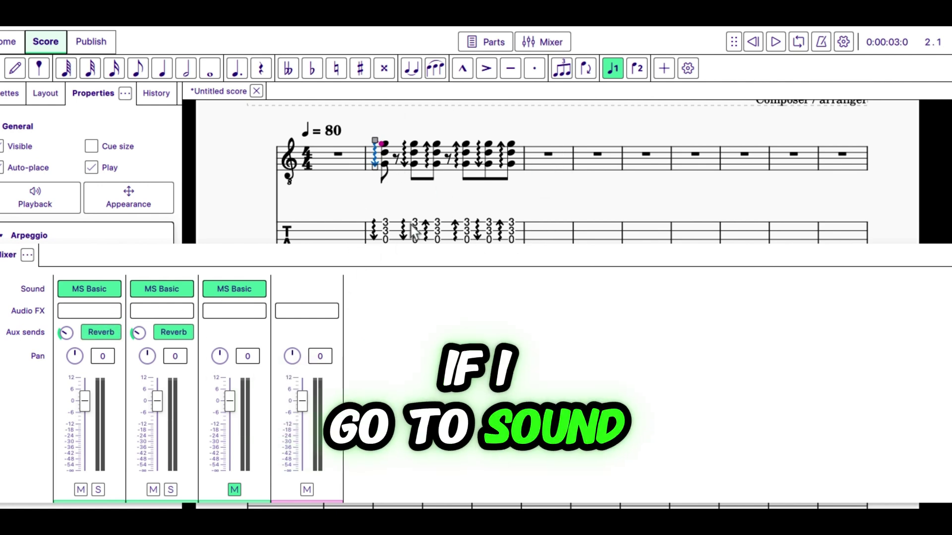
- Switch the Guitar channel's sound to Clean Guitar and play the measure with it
left_click(114, 291)
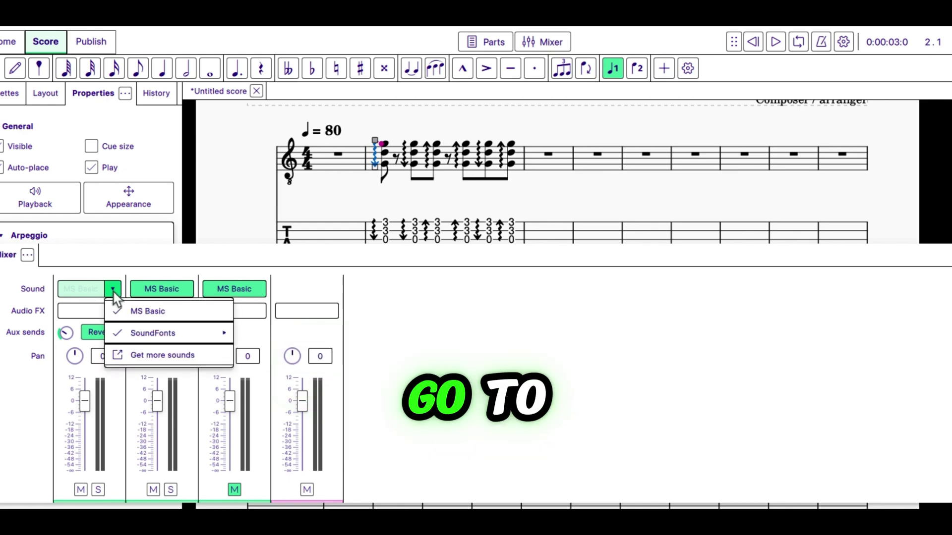
mouse_move(136, 332)
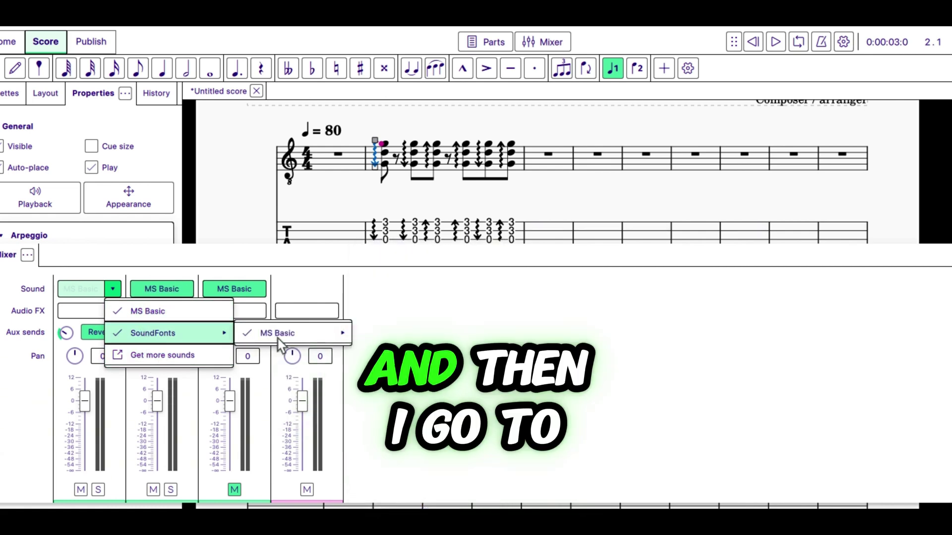
mouse_move(279, 337)
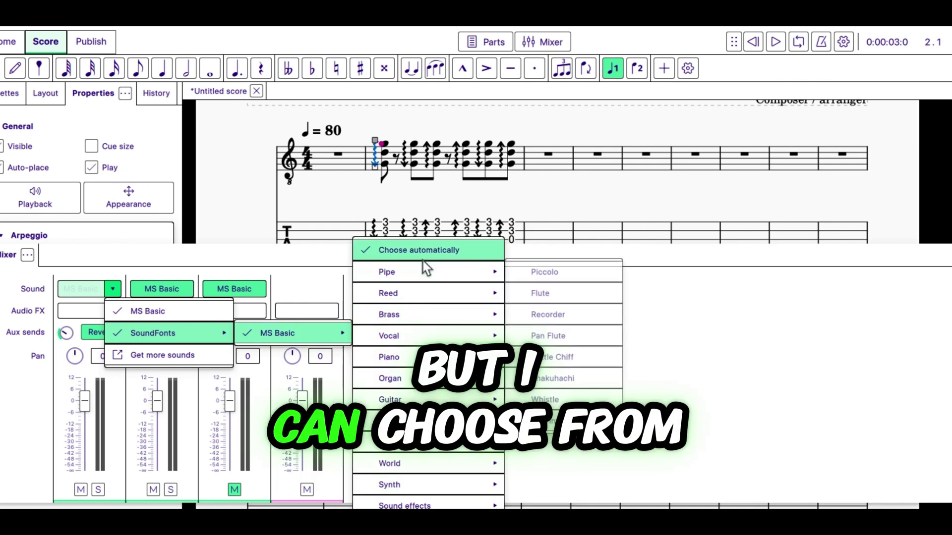
mouse_move(391, 357)
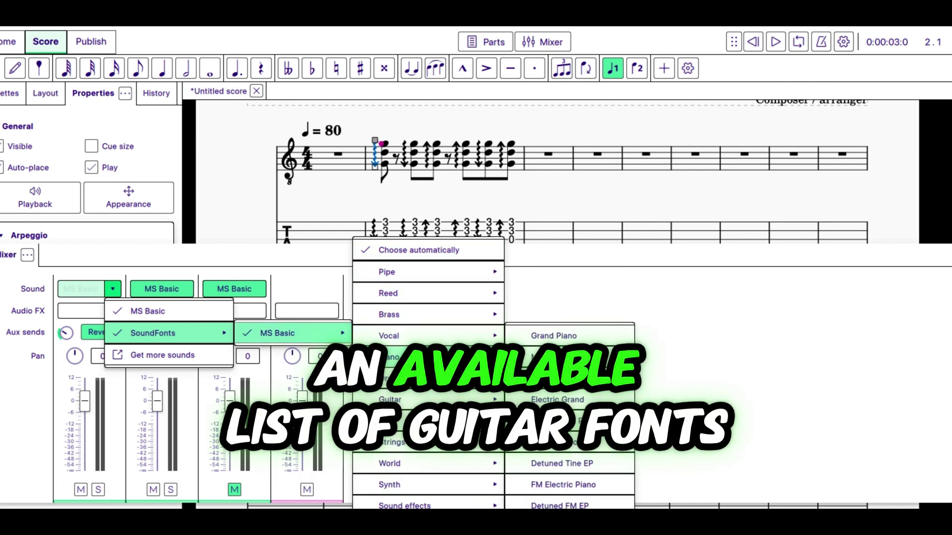
mouse_move(428, 391)
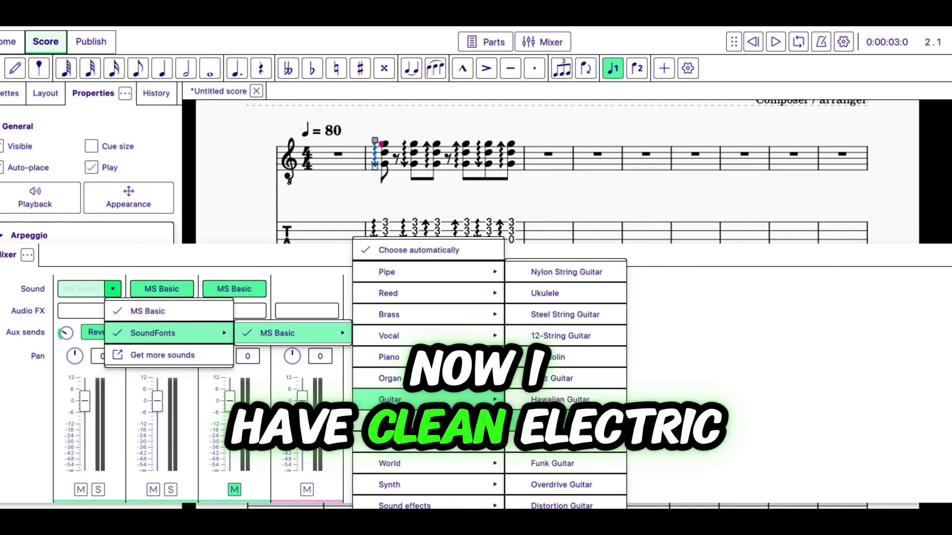
left_click(543, 421)
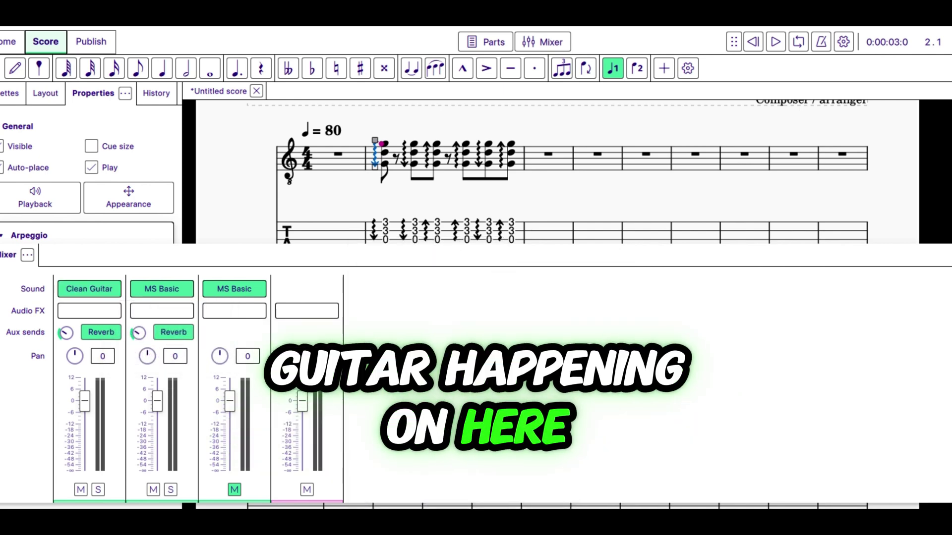
left_click(776, 43)
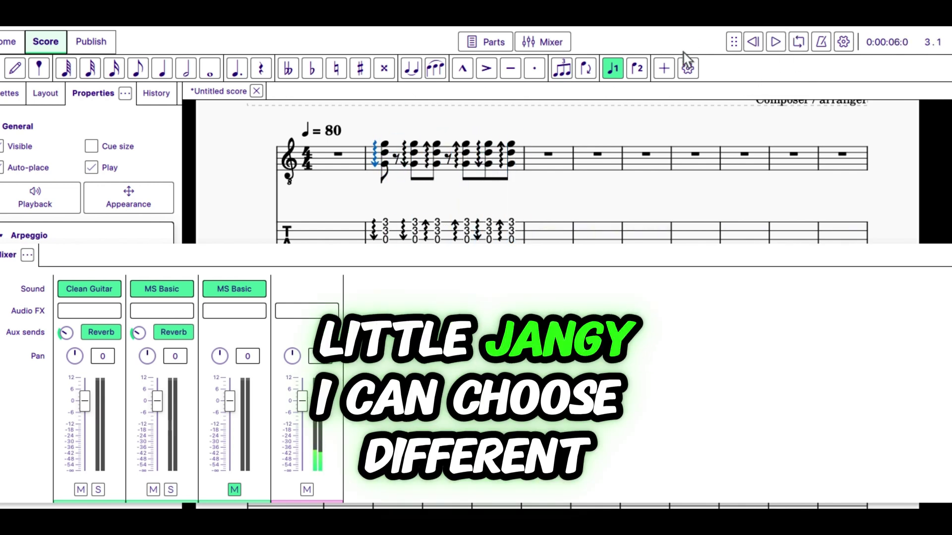
- Change the guitar sound to Steel String Guitar (MS Basic) and play back measure 2
left_click(114, 292)
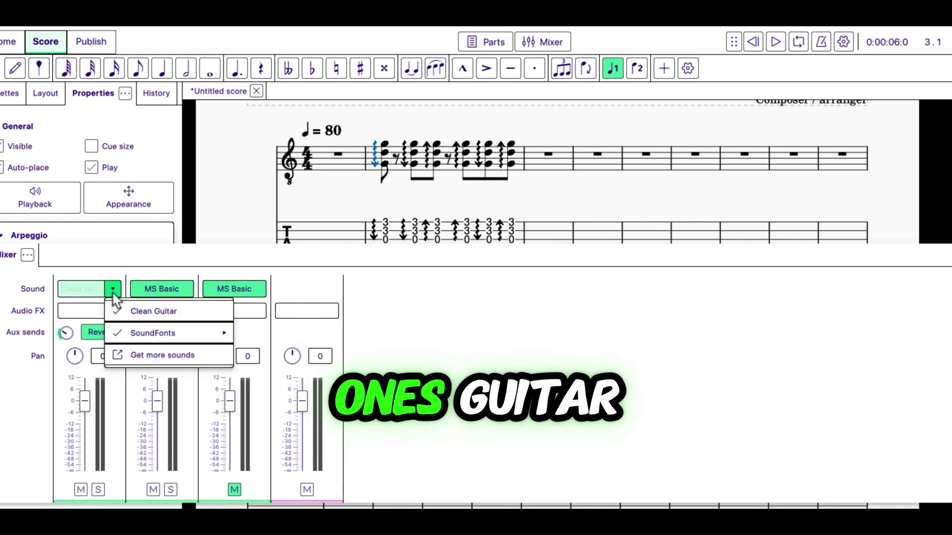
mouse_move(149, 333)
mouse_move(278, 341)
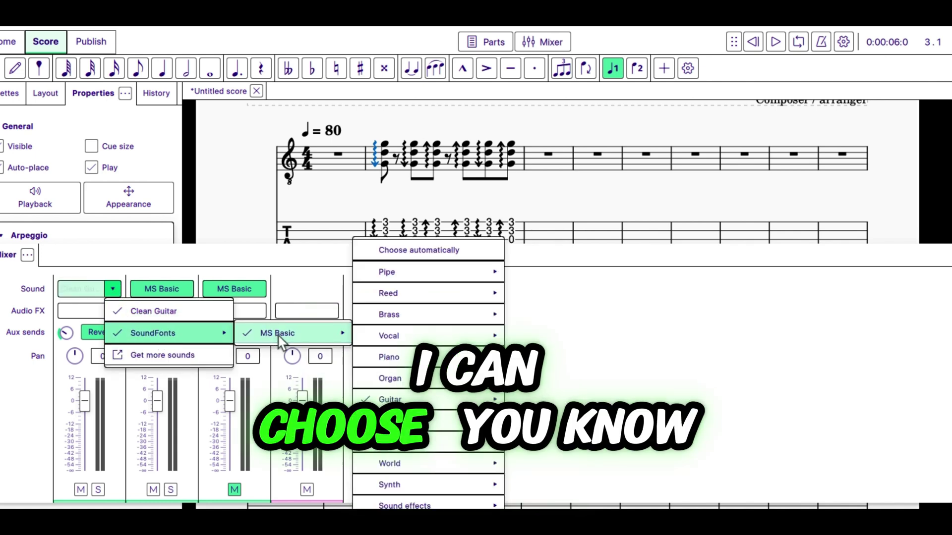
mouse_move(405, 401)
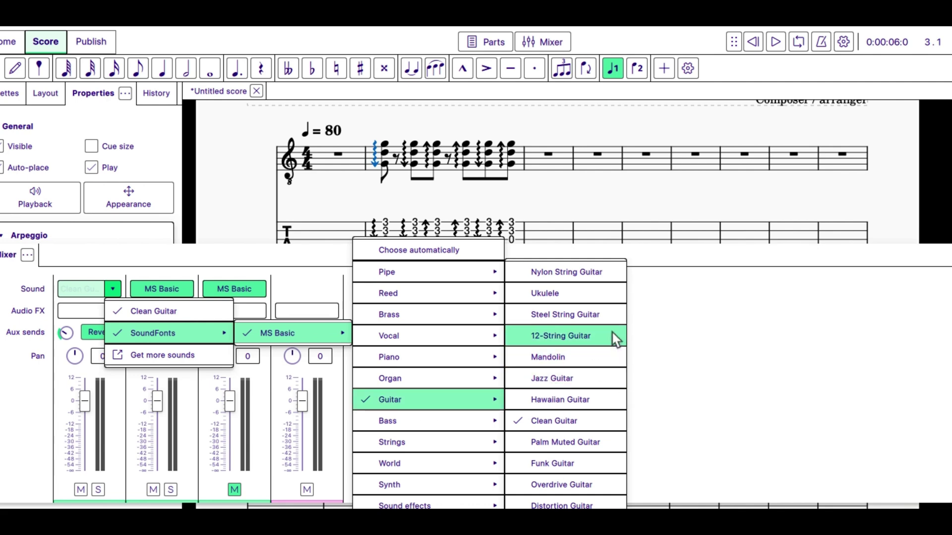
left_click(558, 316)
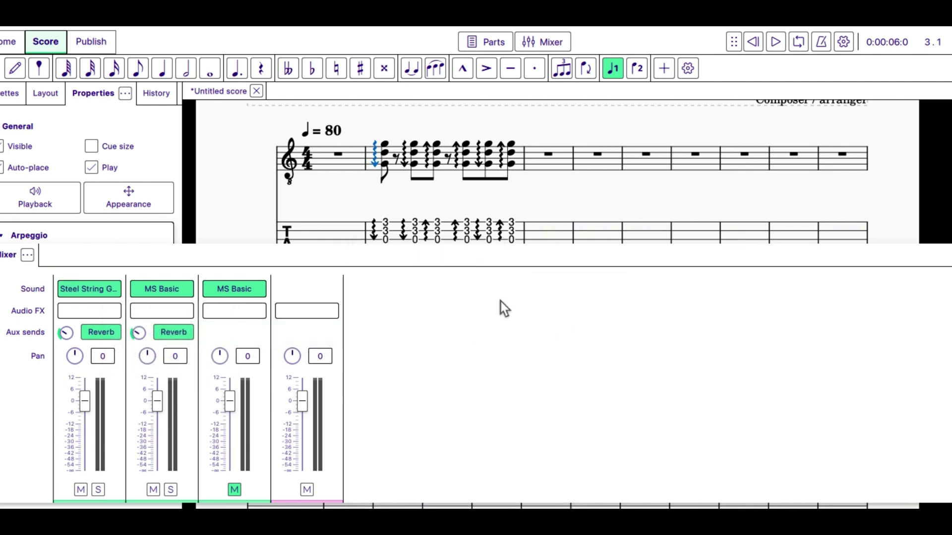
left_click(776, 42)
left_click(371, 155)
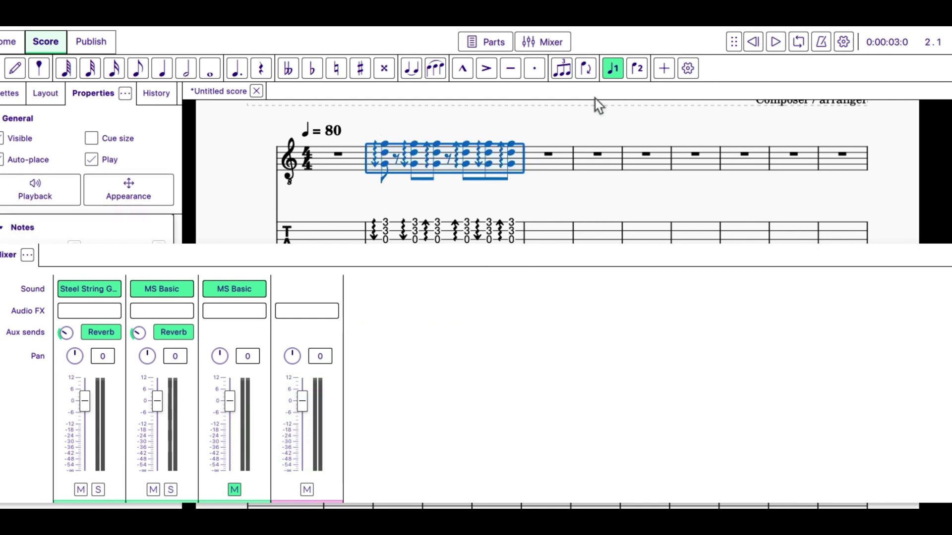
- Stop playback and transpose measure 2's G chords down a perfect octave using Tools > Transpose
left_click(776, 42)
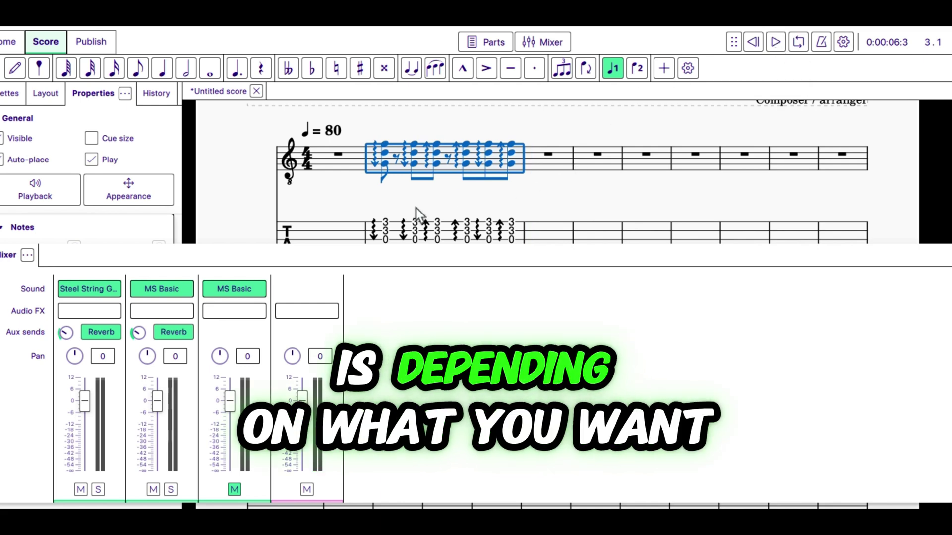
left_click(197, 26)
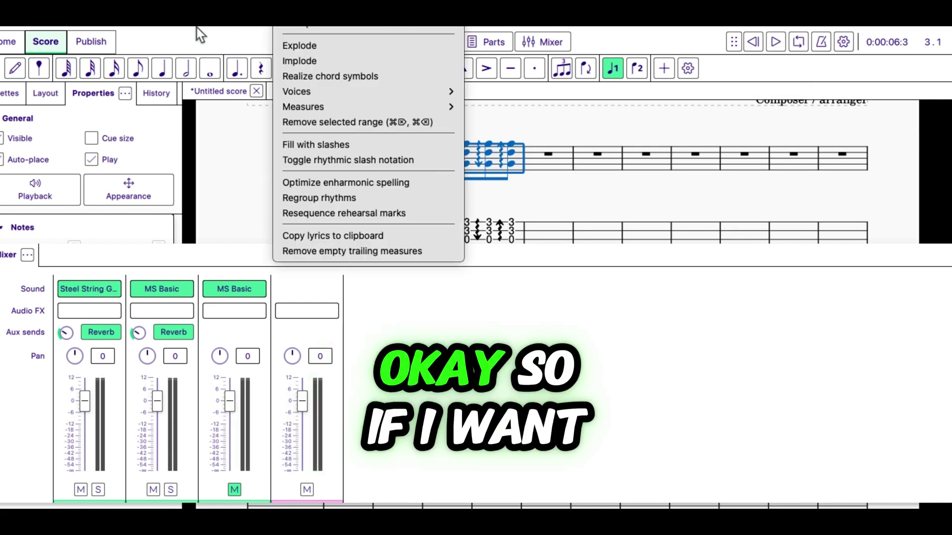
mouse_move(262, 23)
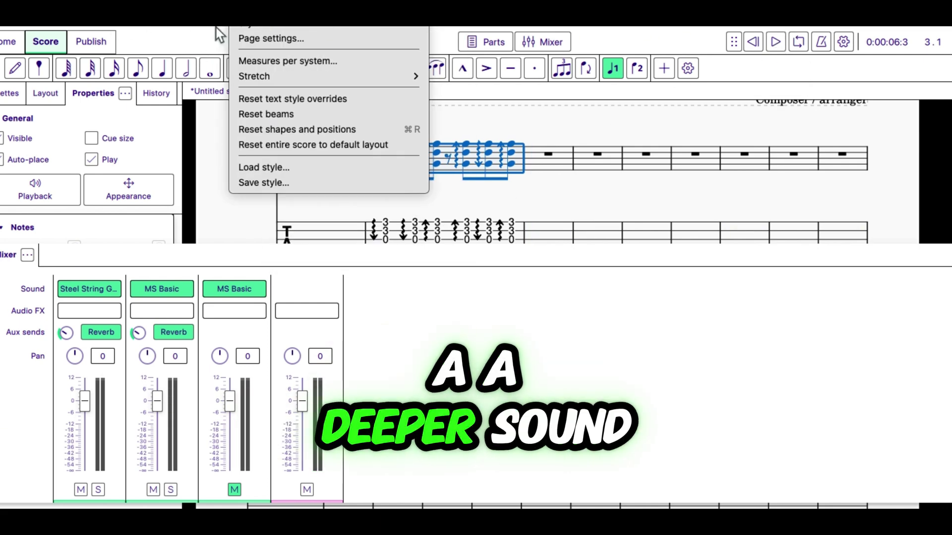
mouse_move(297, 24)
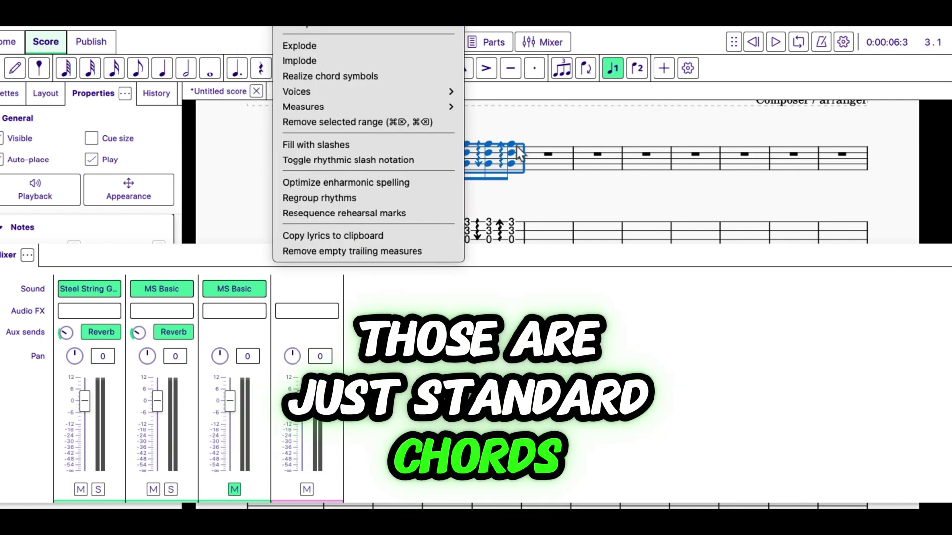
mouse_move(327, 21)
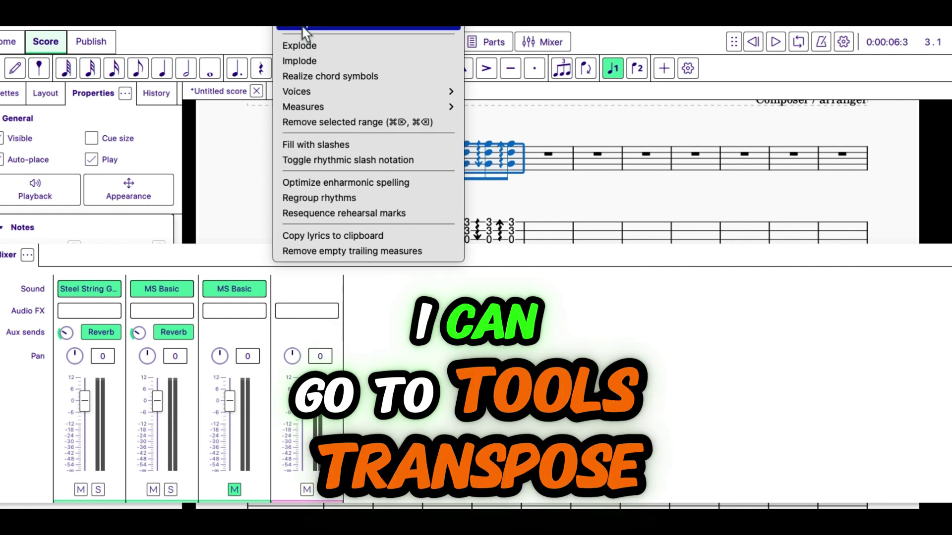
mouse_move(214, 22)
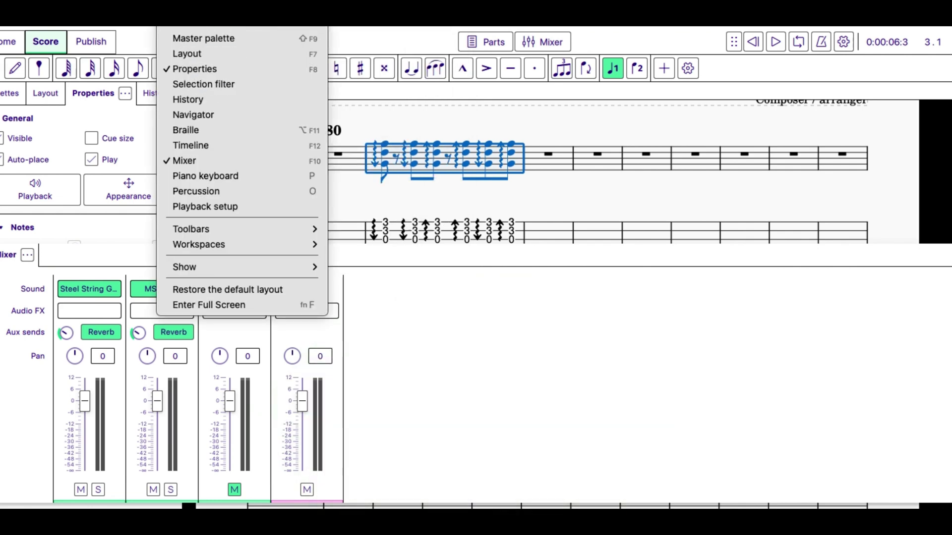
left_click(297, 25)
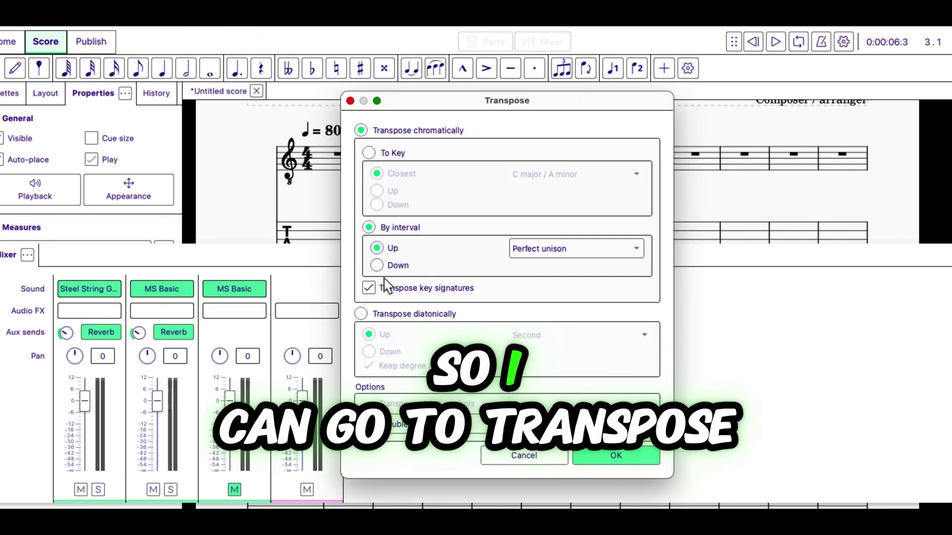
left_click(638, 251)
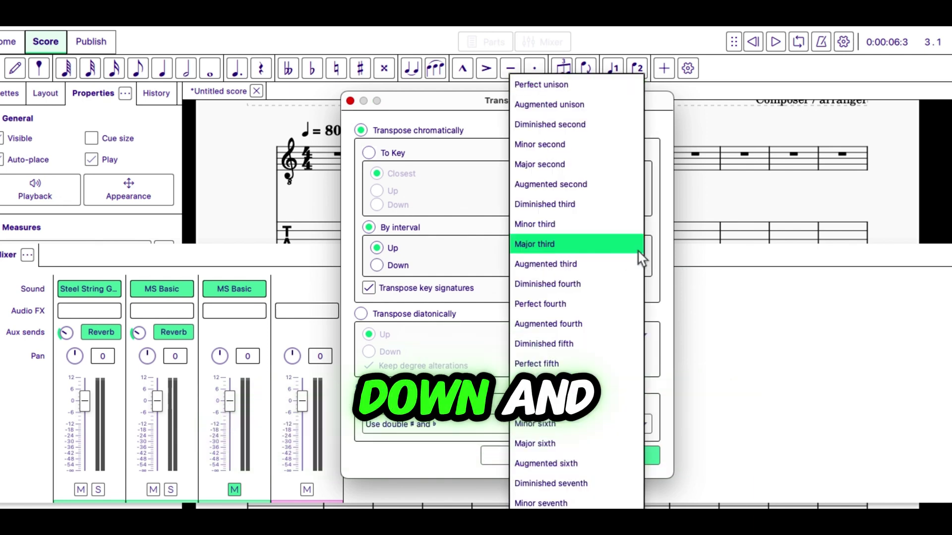
left_click(376, 275)
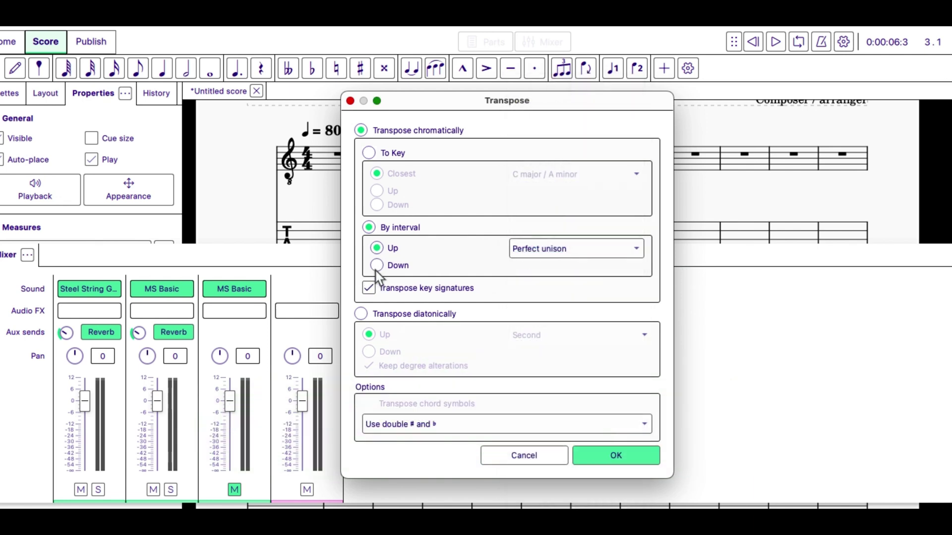
left_click(638, 252)
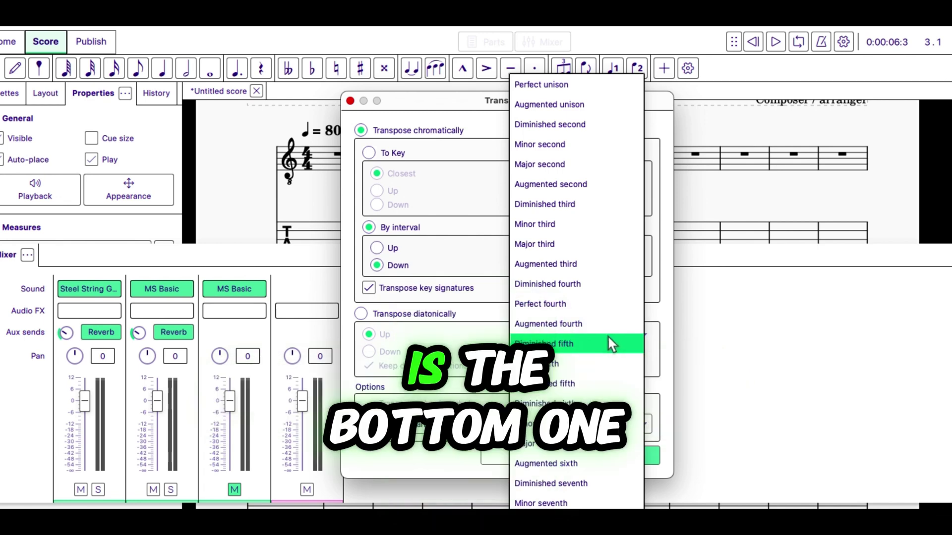
left_click(540, 503)
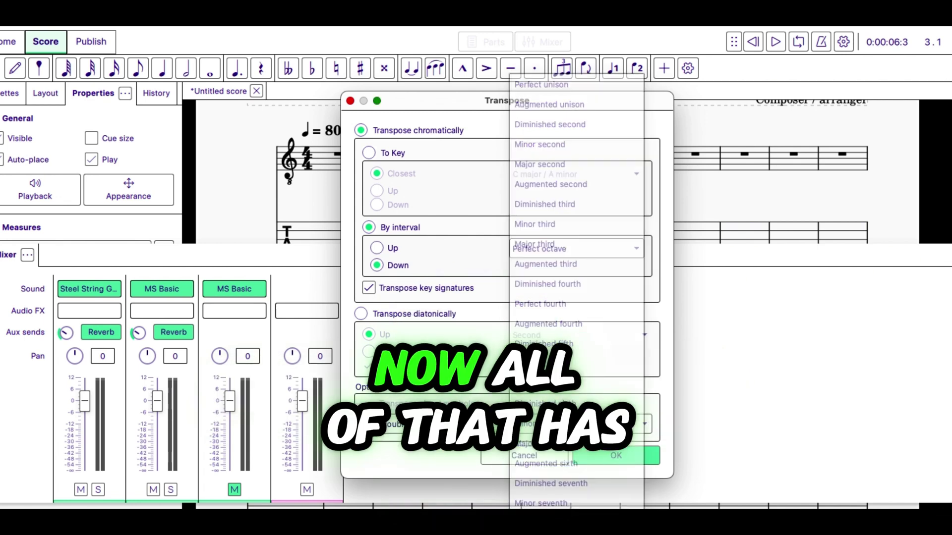
left_click(619, 460)
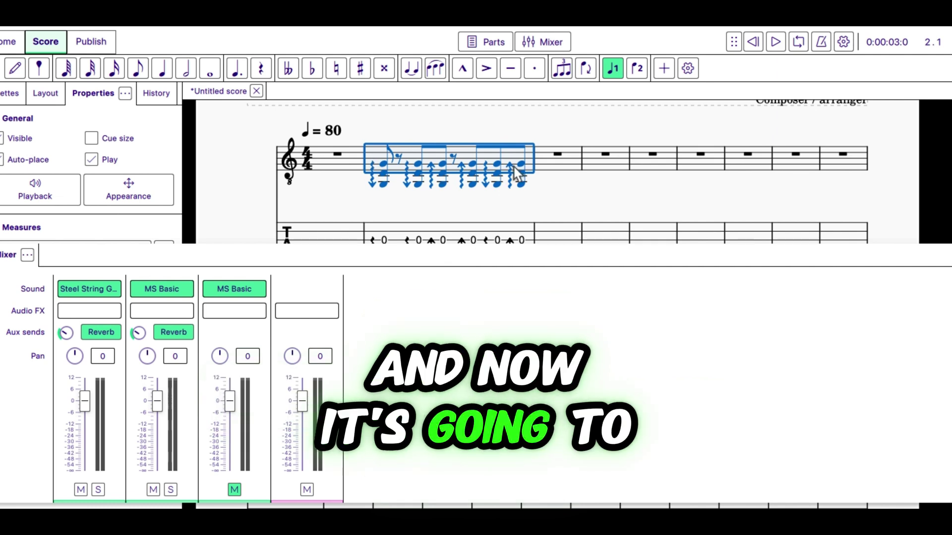
- Play the octave-lower strumming from the start, then close the mixer
left_click(348, 155)
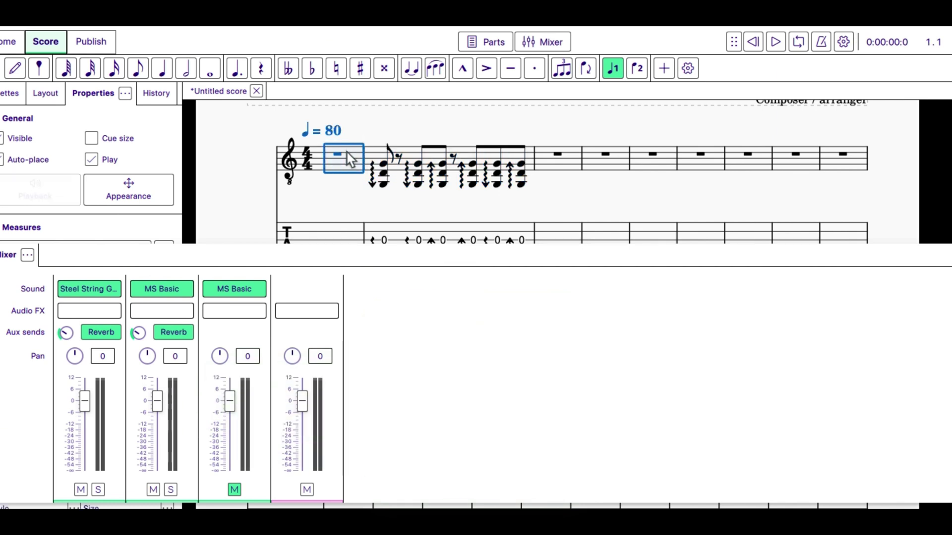
left_click(776, 42)
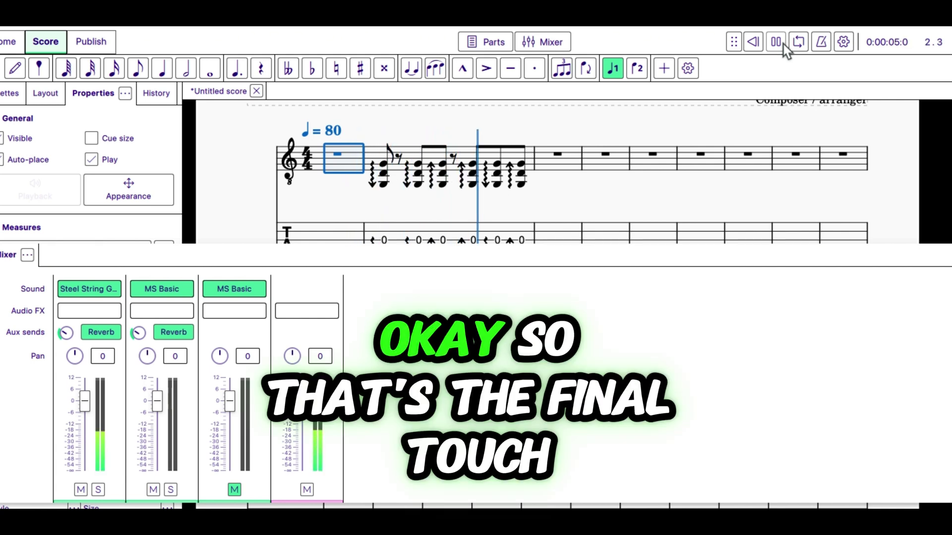
left_click(782, 45)
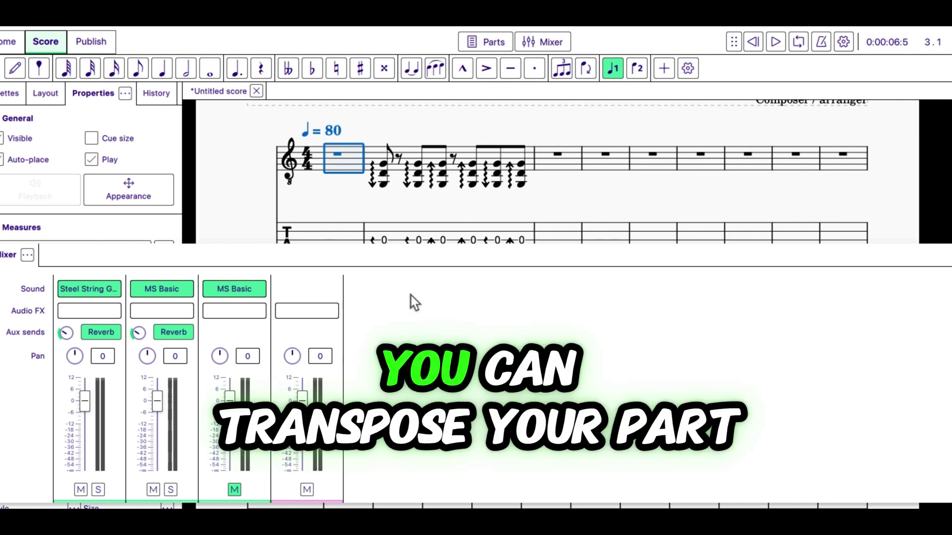
left_click(547, 40)
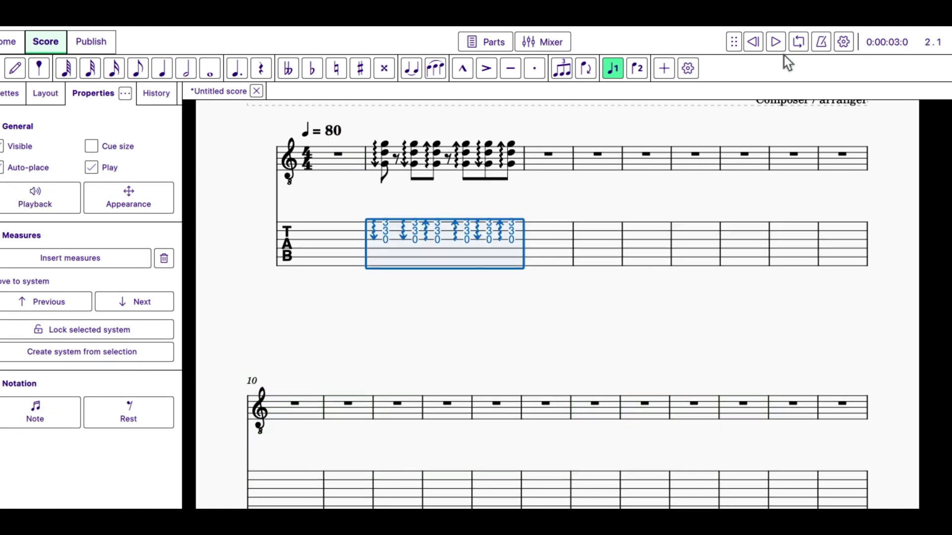
- Play through the strummed measure again and return playback to the first measure
left_click(778, 44)
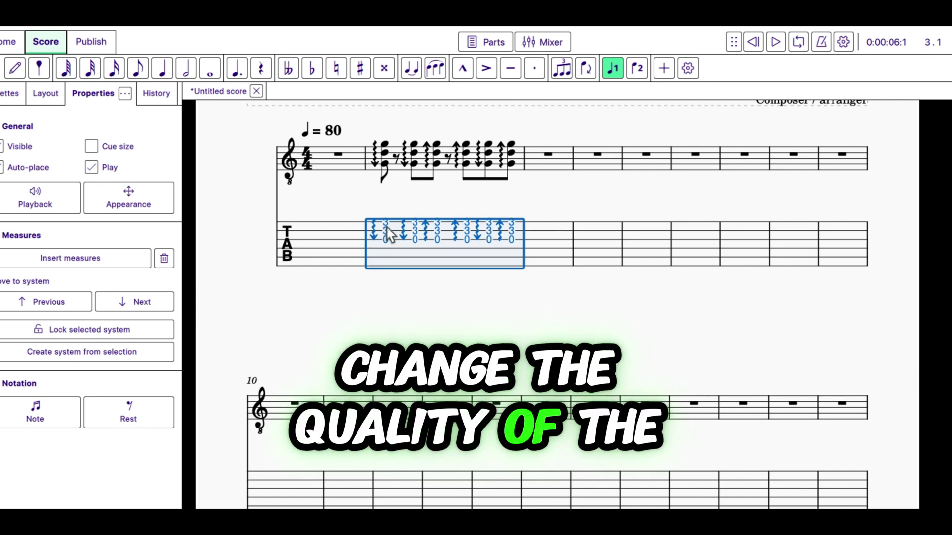
left_click(351, 250)
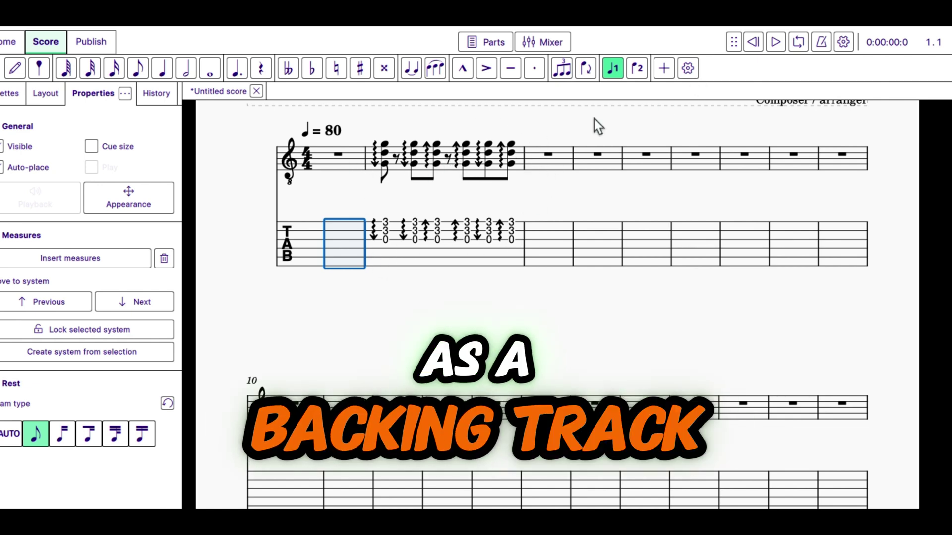
left_click(362, 165)
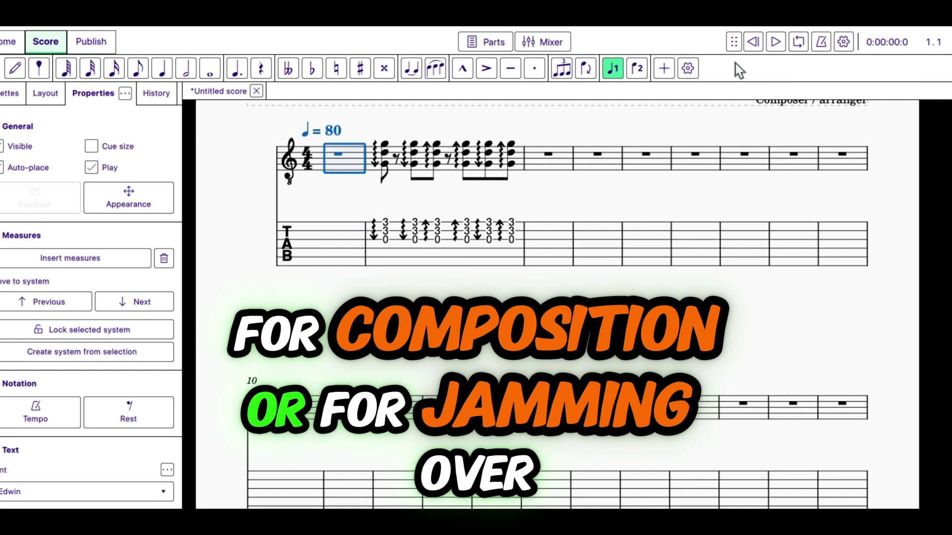